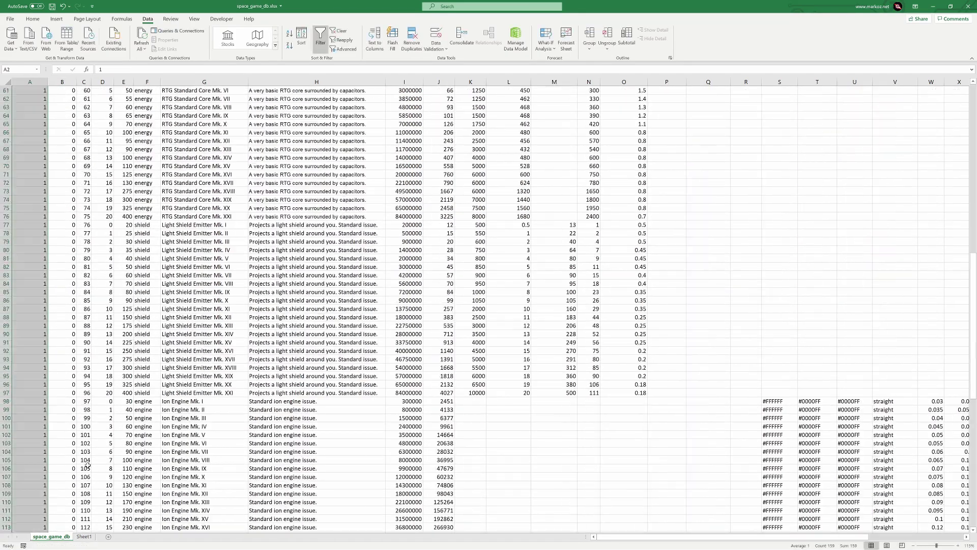
- Add level*1.5 and item size E2 to the I2 price formula, and begin the K2 capacity formula
type("*1.5)*A2)*10000")
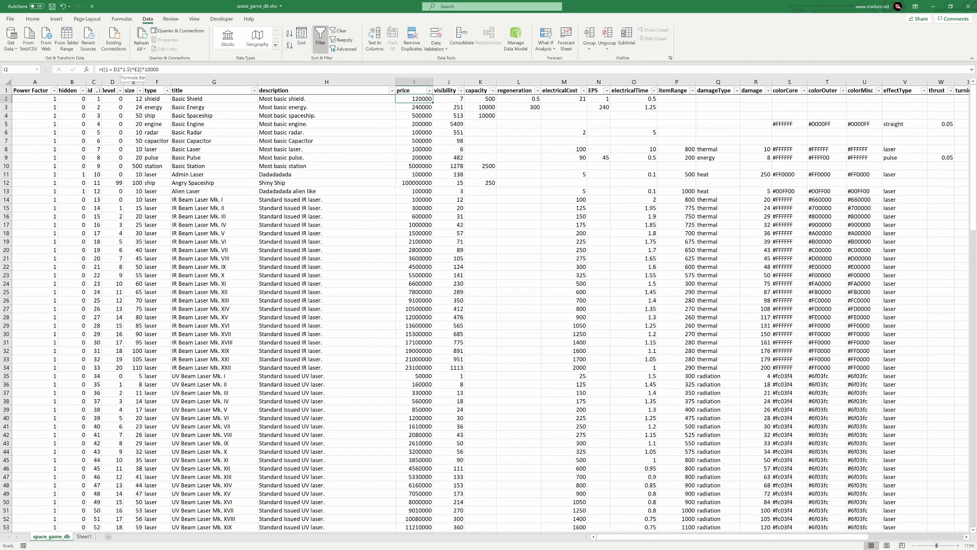
key("Return")
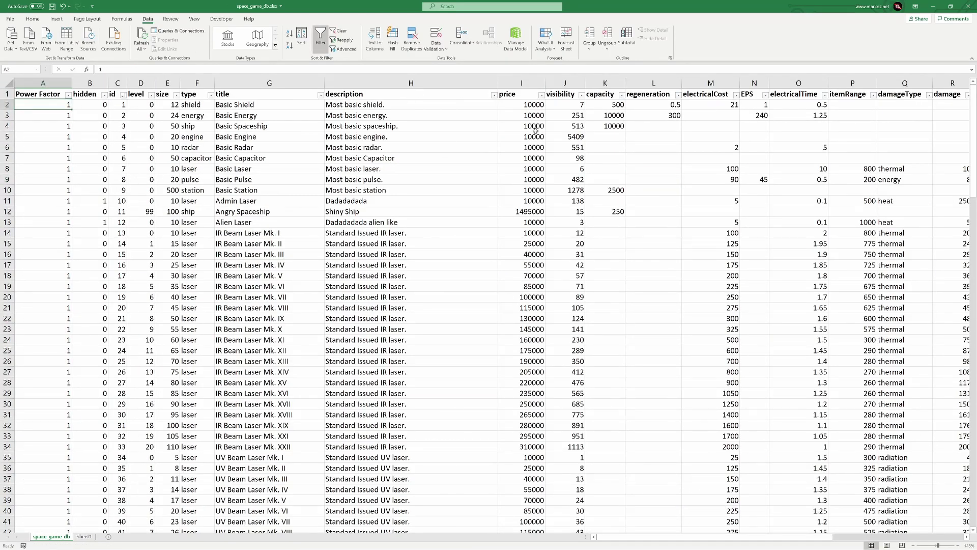
left_click(605, 104)
type("=(E2*")
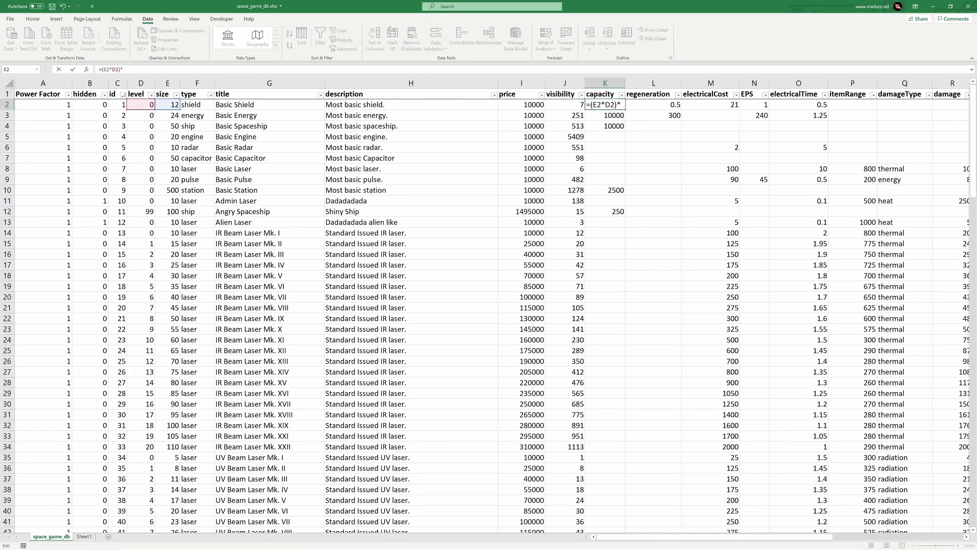
type("1 +")
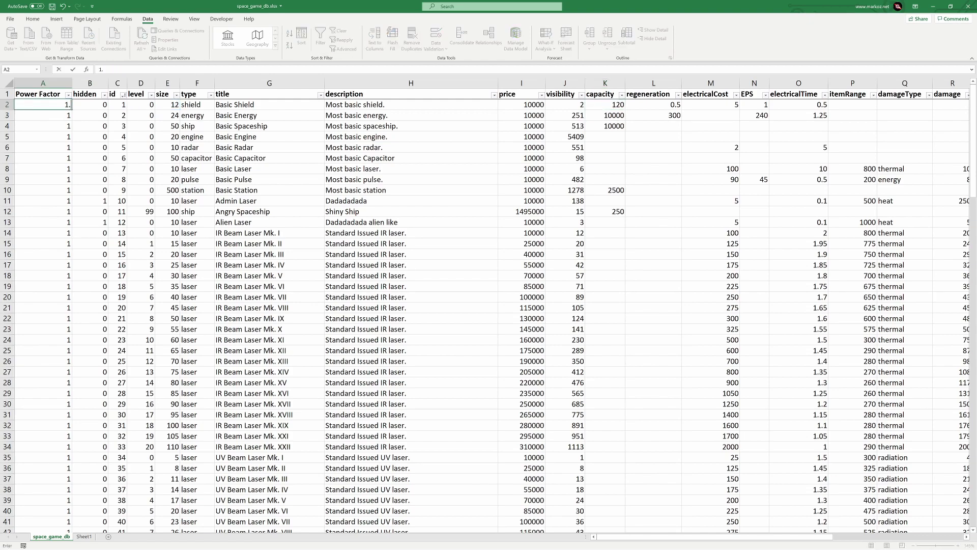
double_click(521, 105)
left_click(174, 105)
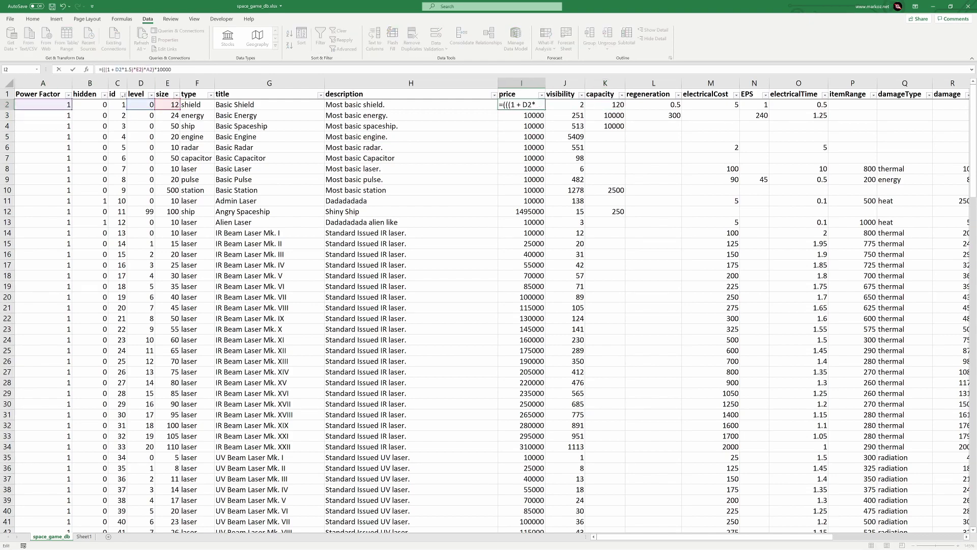
key("Return")
- Fill the K2 capacity formula down to K3:K4
left_click(529, 190)
left_click_drag(626, 110, 627, 131)
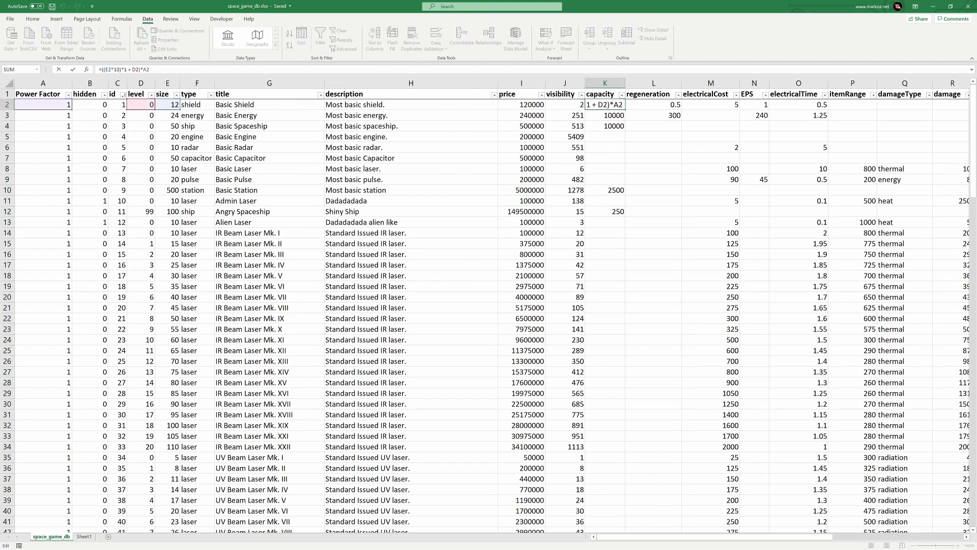
left_click(633, 190)
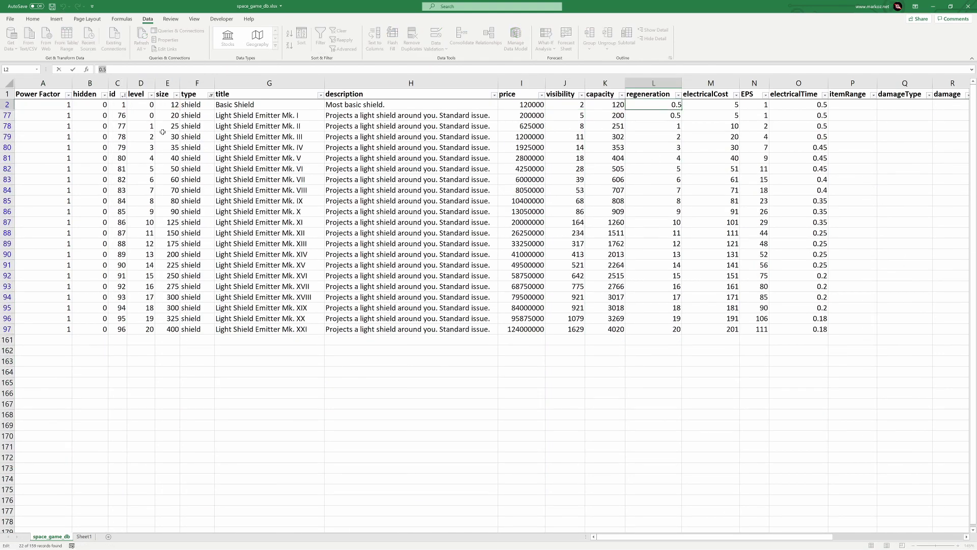
- Enter the L2 regeneration formula starting =(K2/100)* and fill the M2 electricalCost formula down
type("=(K2/100)*1 + D2)*A2,0)")
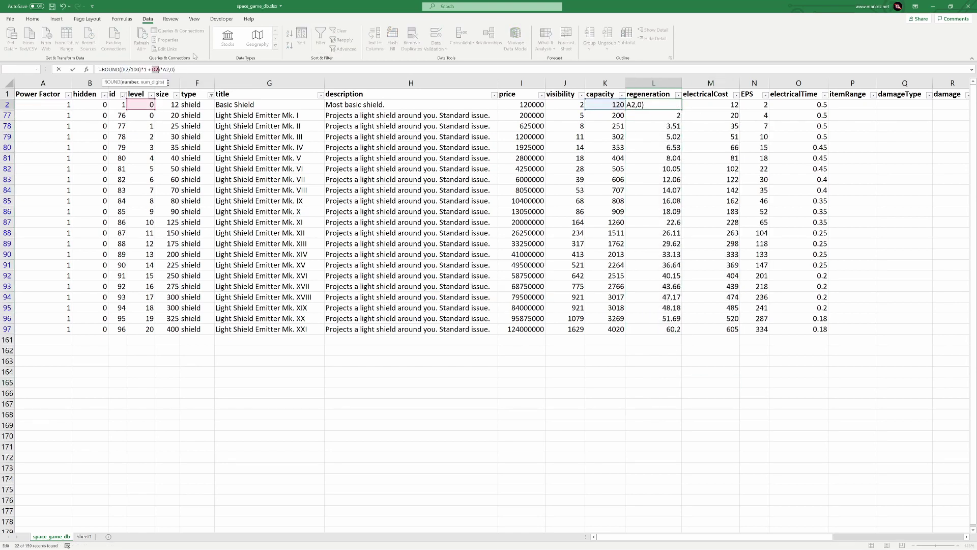
key("Escape")
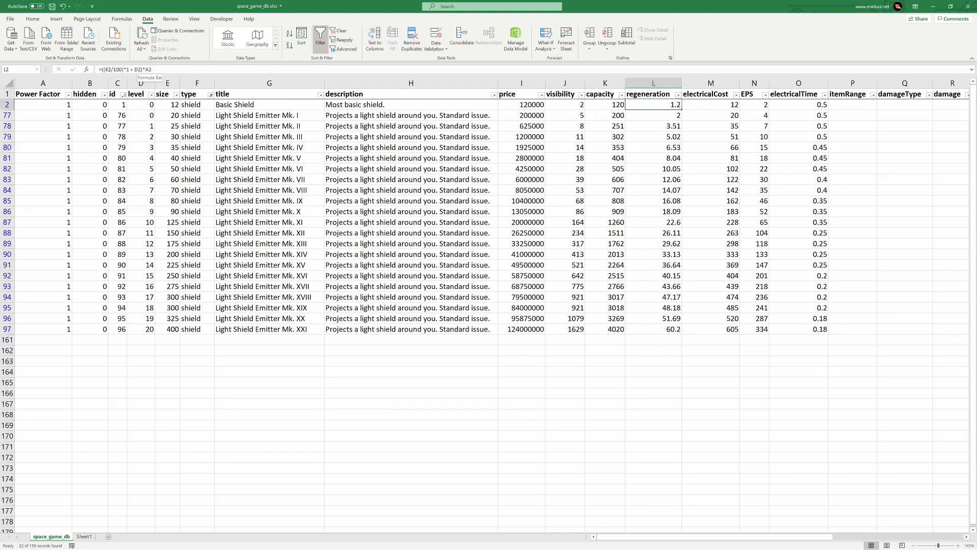
double_click(726, 106)
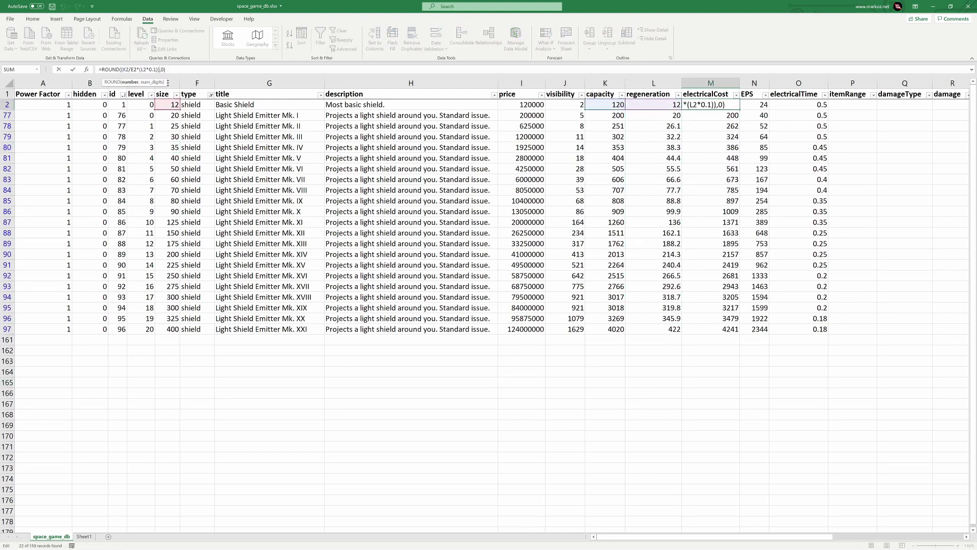
key("Escape")
left_click(722, 330)
key("ctrl+d")
- Enter 1.2 as Basic Shield's power factor in A2
left_click(43, 105)
type("1.2")
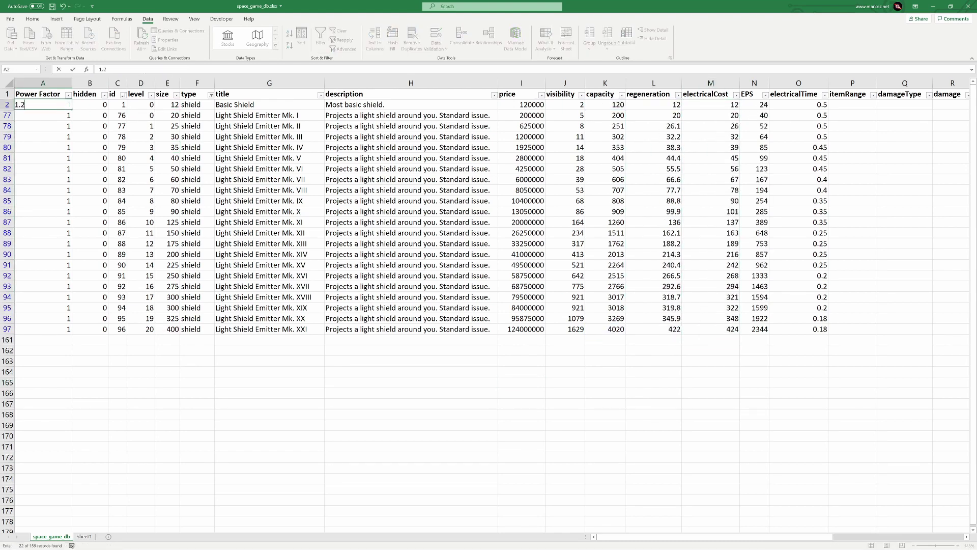
key("Escape")
key("ctrl+z")
- Try an A2*(1-A2) power factor term in electricalCost, then undo back to power factor 1.2
left_click(128, 69)
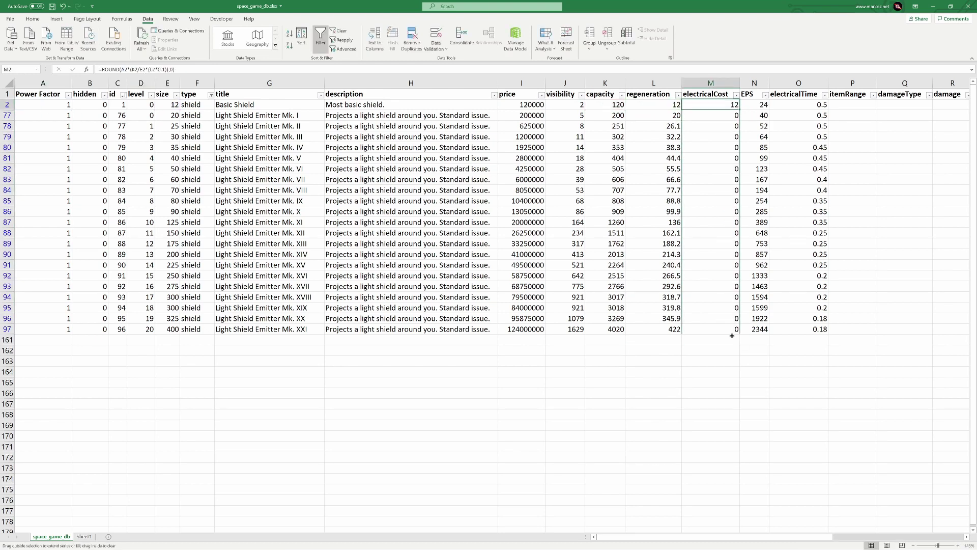
type("A2*(1-A2)")
key("ctrl+Return")
left_click(160, 69)
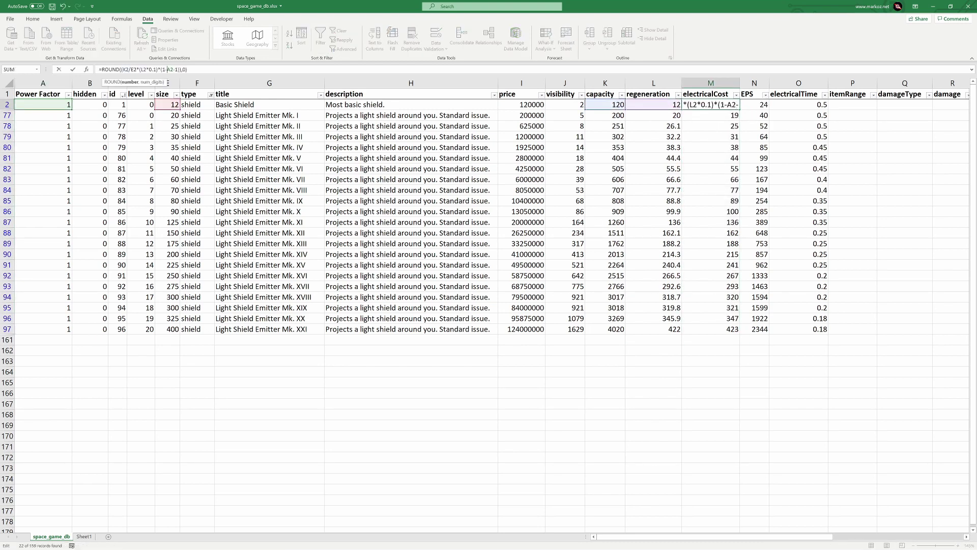
key("ctrl+z")
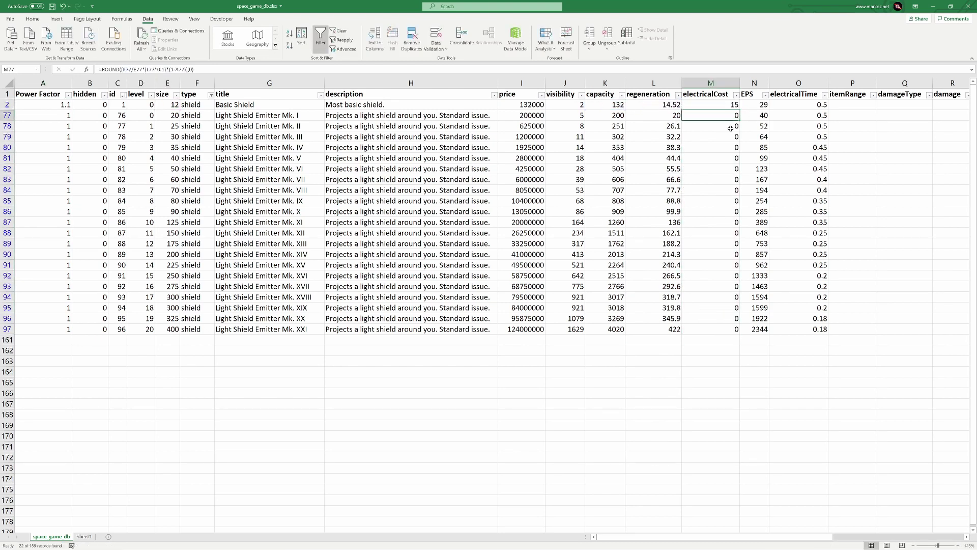
key("ctrl+z")
key("ctrl+z")
key("ctrl+z")
- Revise electricalCost to divide by power factor plus level, appending + D77
left_click(121, 70)
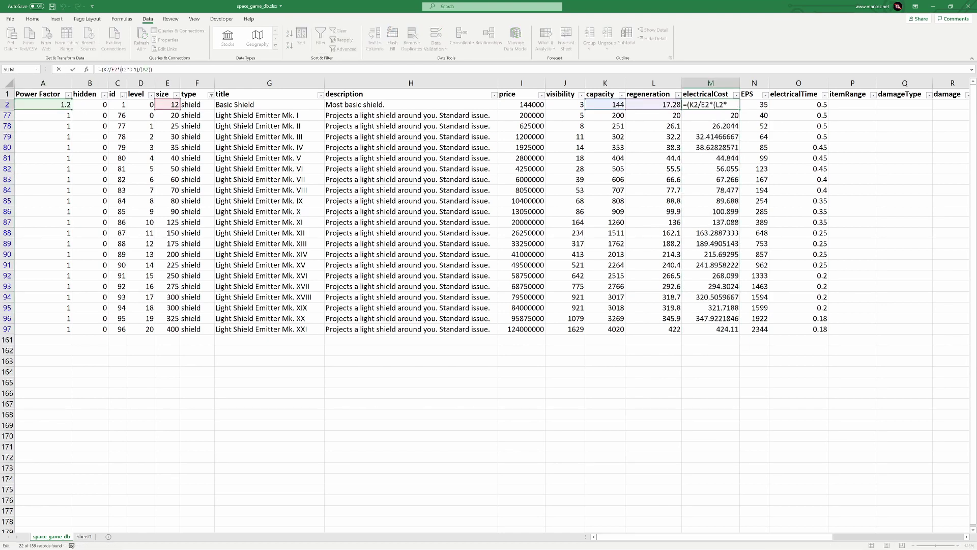
key("Return")
key("F2")
key("Left")
key("Left")
type("+ D77")
key("ctrl+Return")
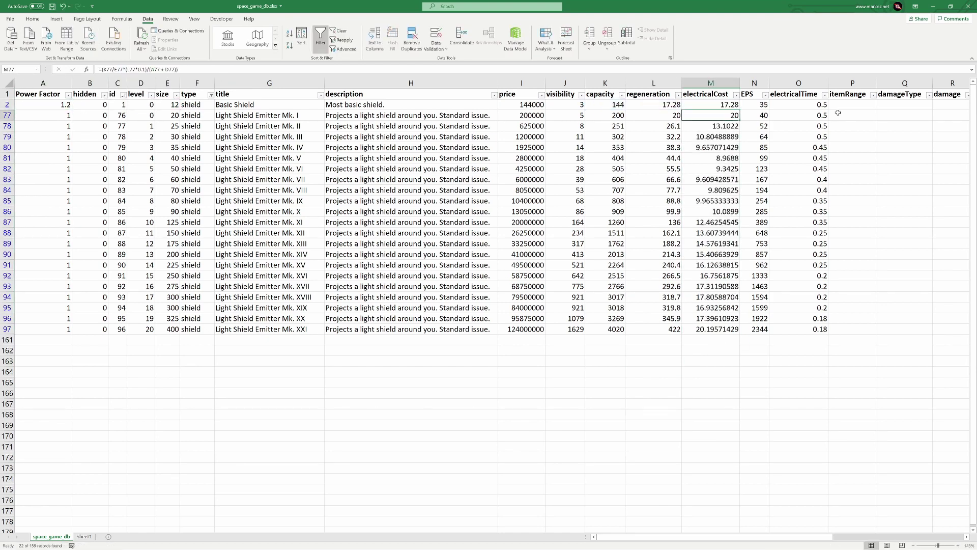
- Enter the O2 electricalTime formula dividing regeneration by capacity, then negate it
left_click(779, 108)
scroll(813, 105, "up", 1)
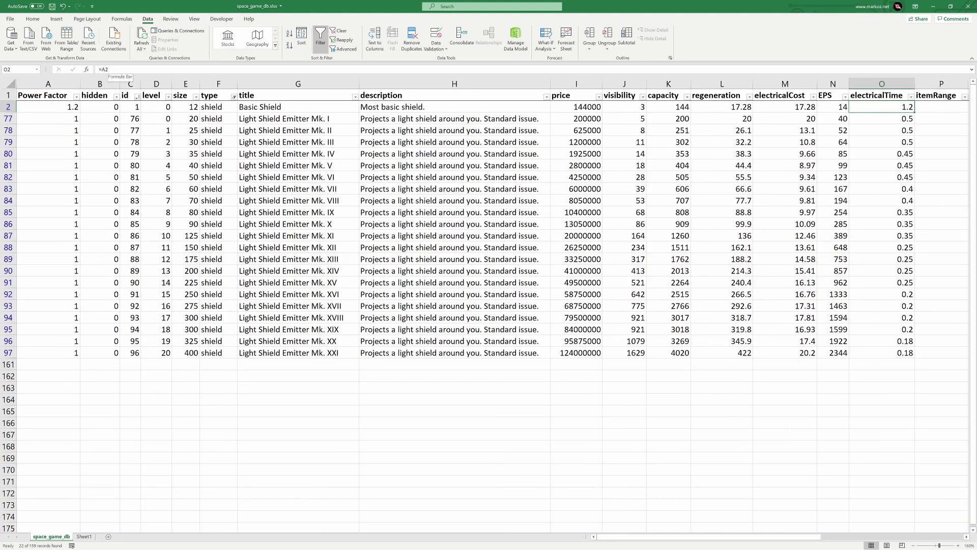
key("F2")
type("(1+D2)/")
key("ctrl+Return")
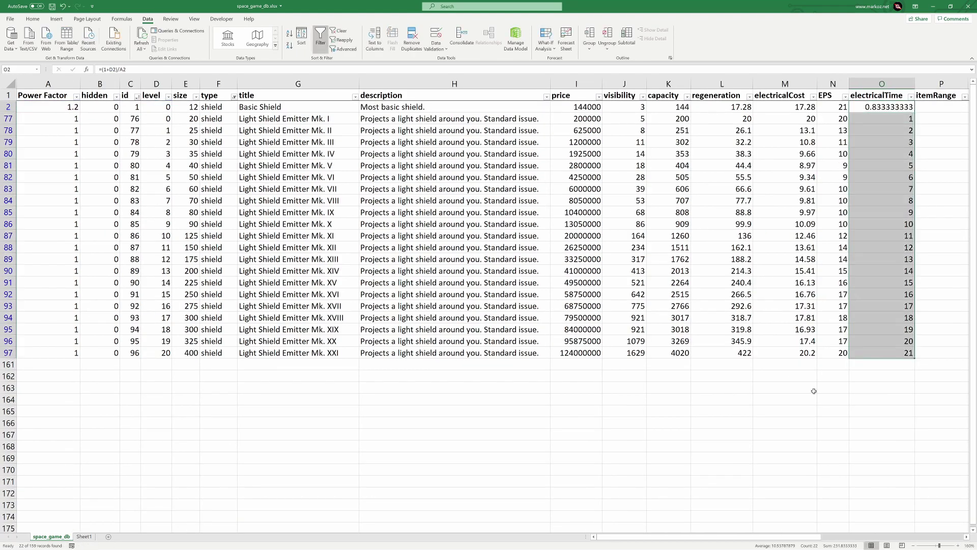
key("F2")
type("-")
key("ctrl+Return")
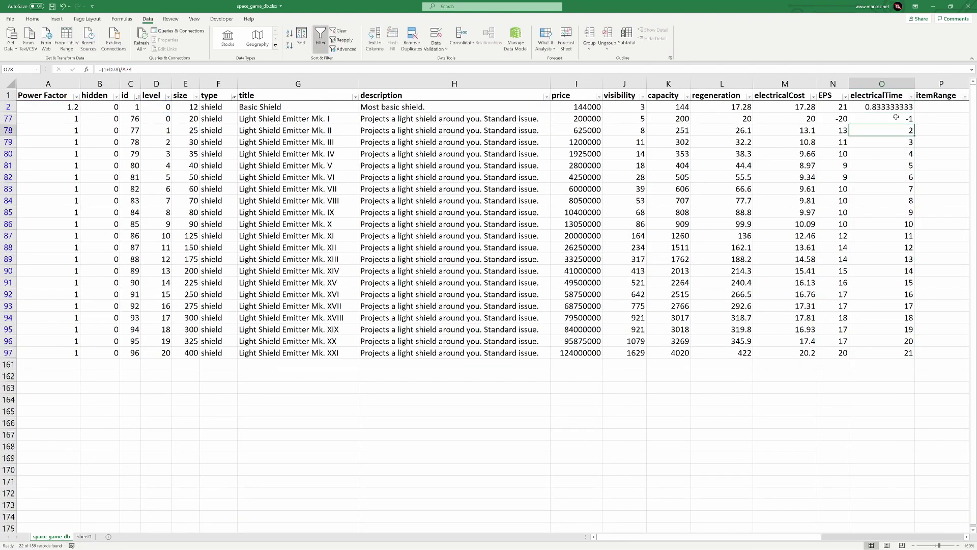
key("F2")
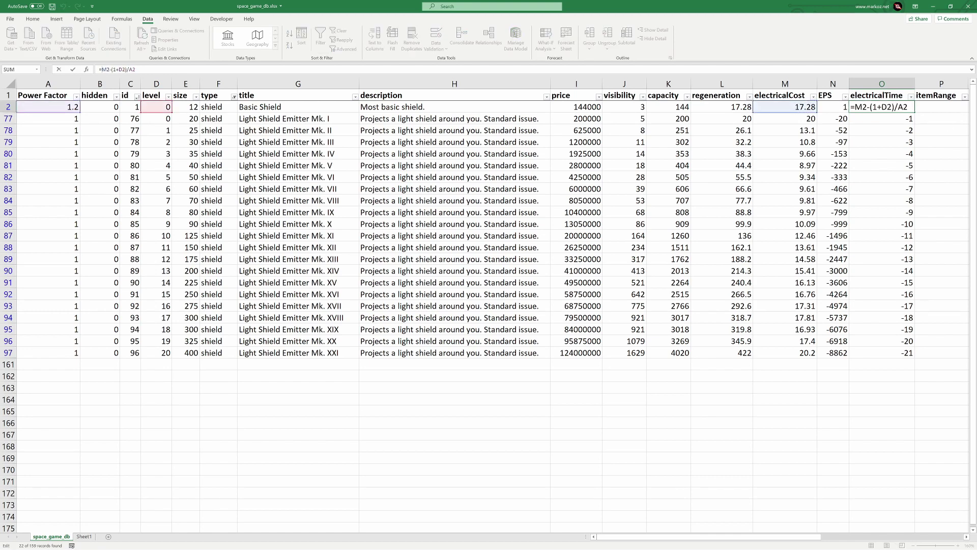
- Wrap the electricalTime formula in parentheses divided by 10 and apply it through O97
type(")/10")
key("Home")
key("Right")
type("(")
key("ctrl+Return")
key("ctrl+Down")
key("F2")
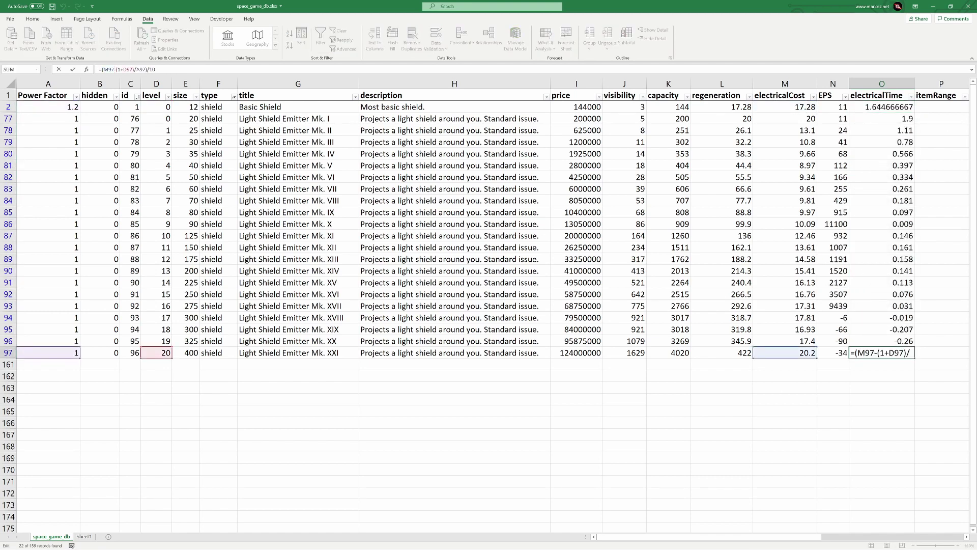
key("ctrl+Return")
key("F2")
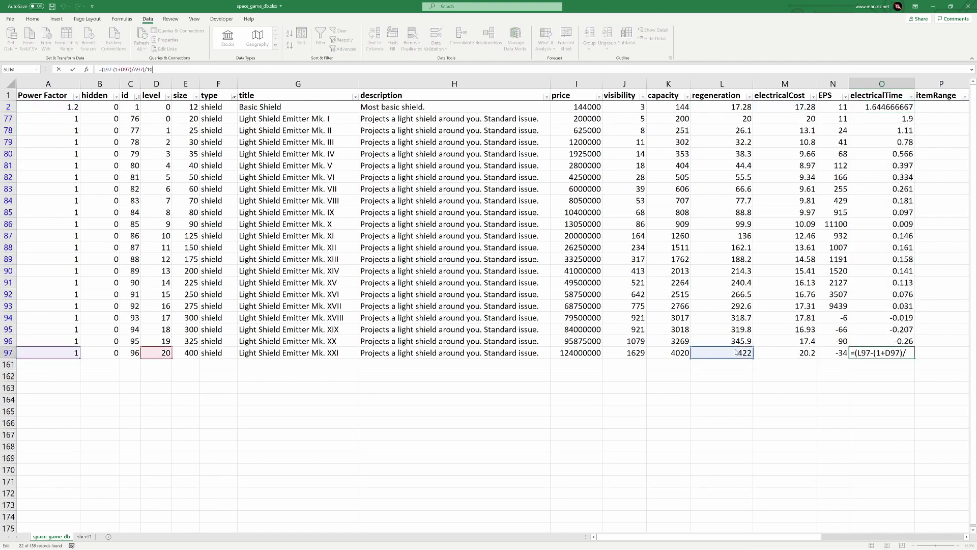
key("ctrl+Return")
- Finalize the shield electricalTime formula back in O2
key("ctrl+Up")
key("F2")
key("Escape")
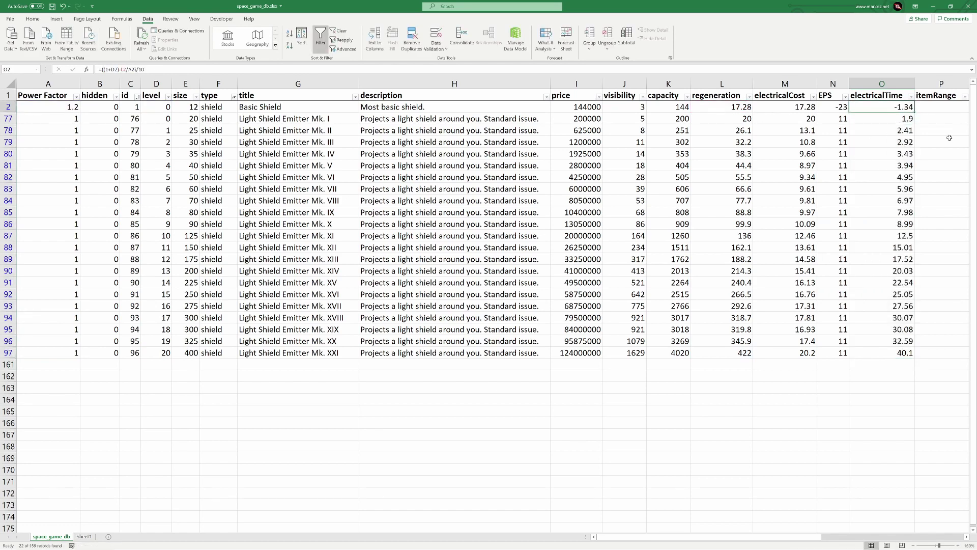
key("F2")
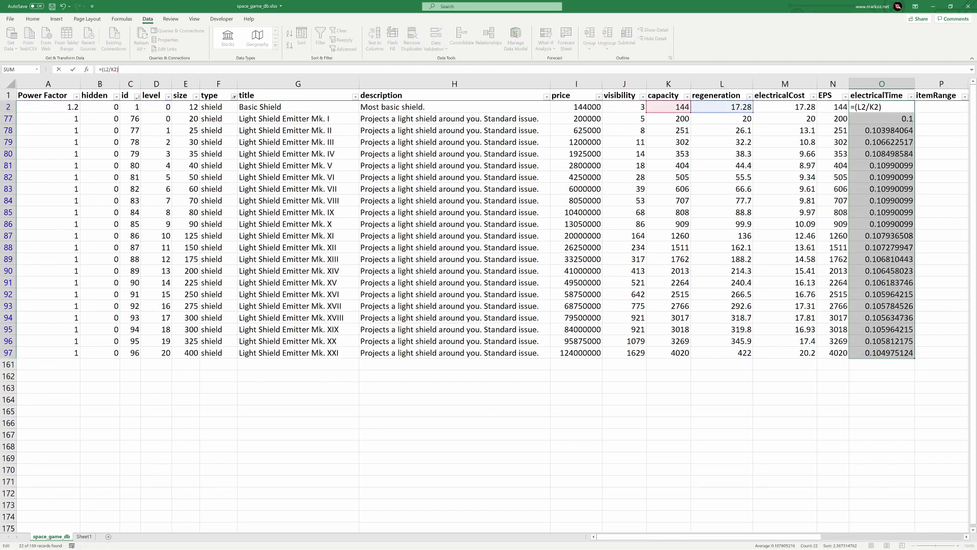
key("ctrl+Return")
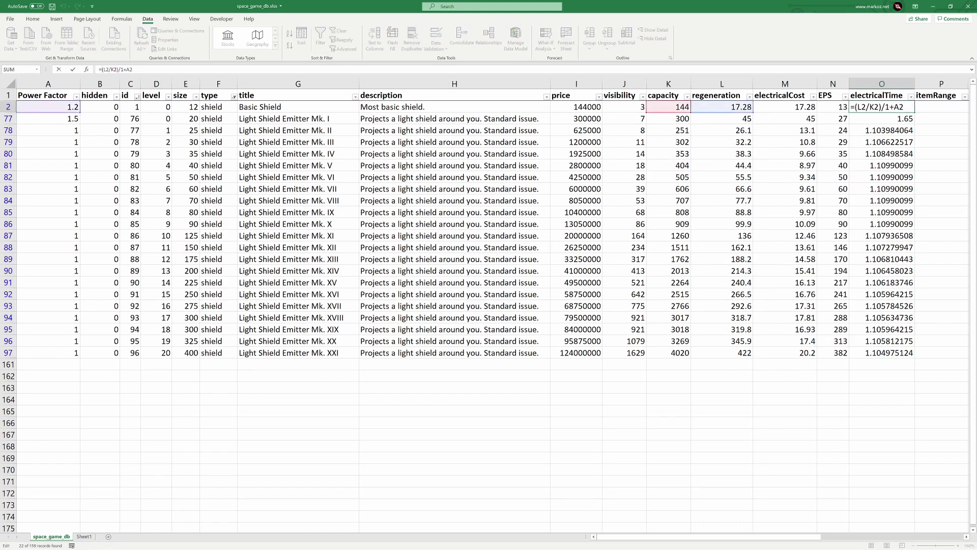
- Set the test shield's power factor to 1.7
key("Home")
type("1.7")
key("ctrl+Return")
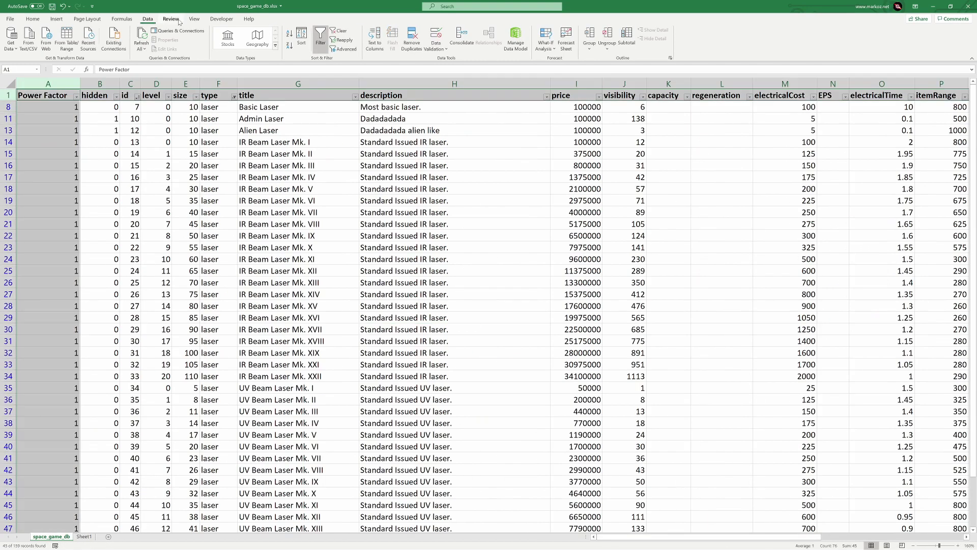
- Review the existing laser damage formulas in the damage column
left_click_drag(666, 536, 832, 543)
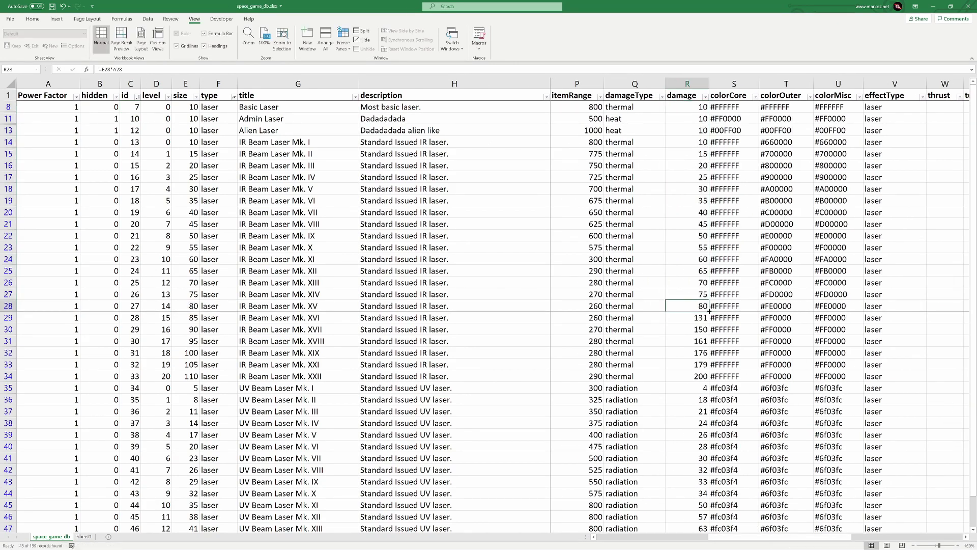
key("F2")
key("Return")
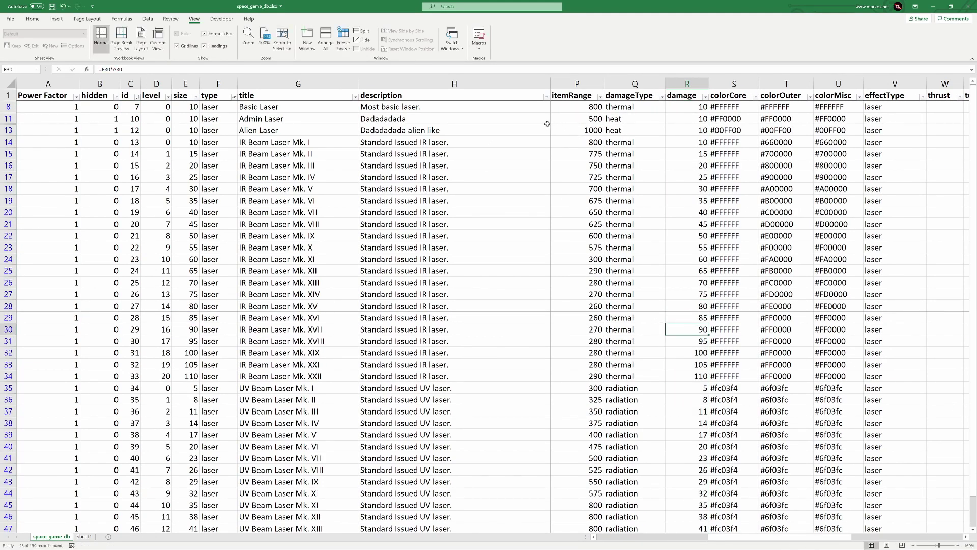
left_click_drag(779, 536, 730, 542)
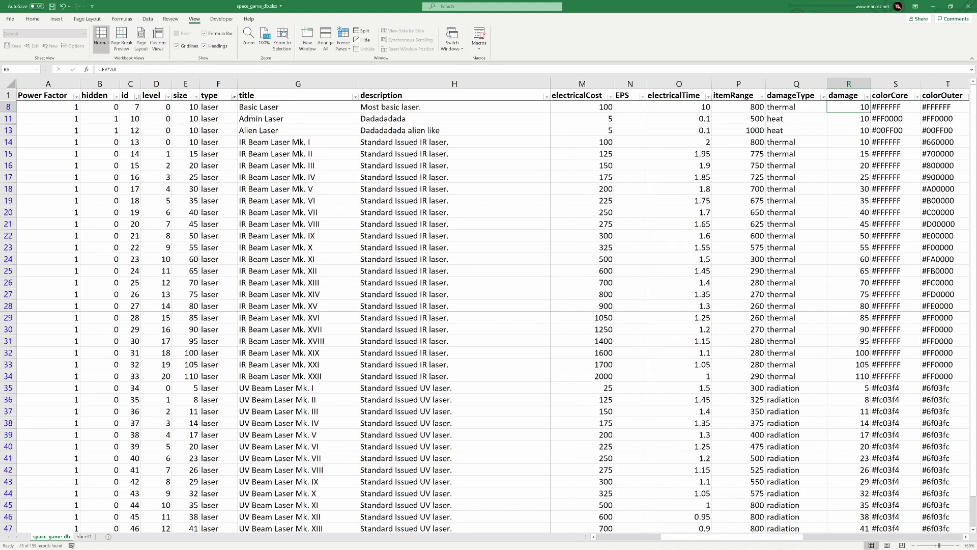
- Rewrite R8's damage formula inside ROUND, dividing by item range over 100
double_click(848, 106)
left_click(155, 106)
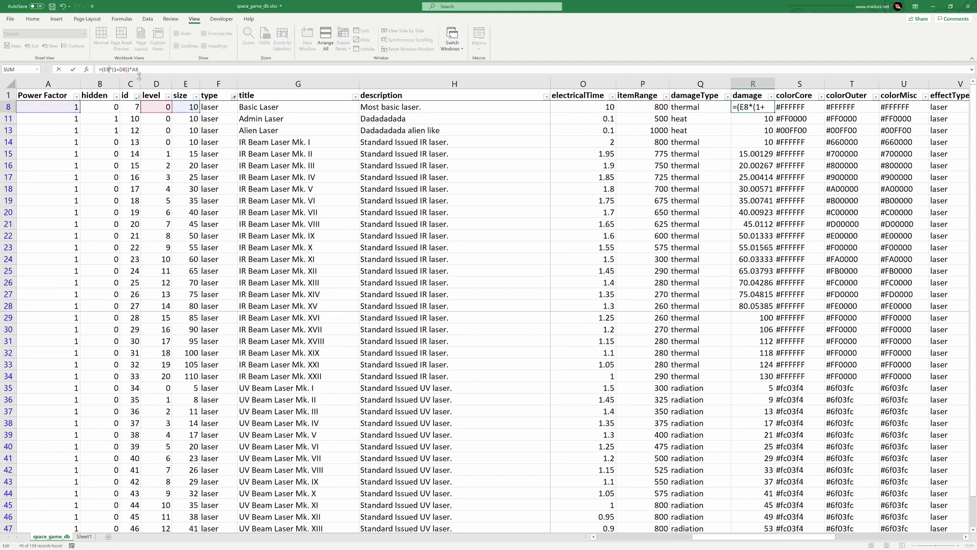
type("/P8")
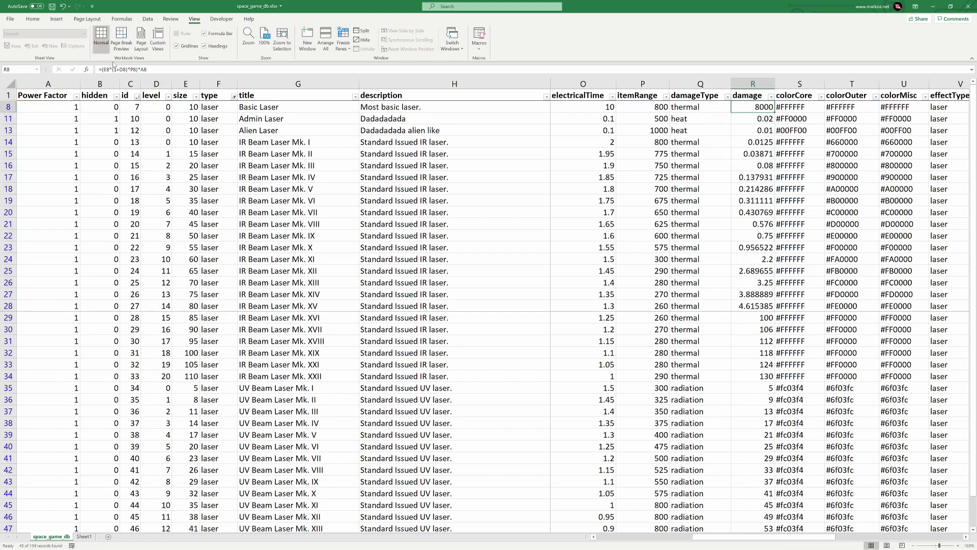
left_click(130, 69)
key("BackSpace")
type("*")
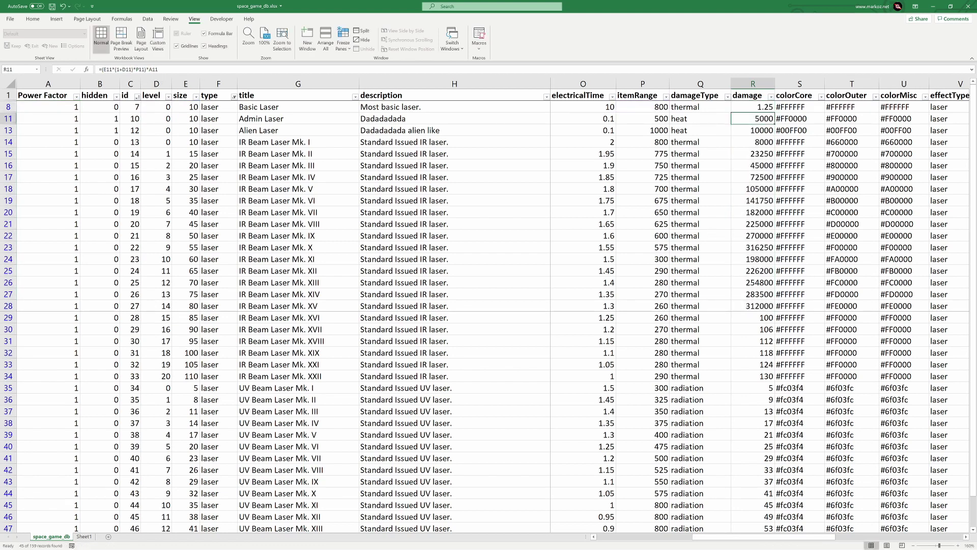
type("/100))*A8,0)")
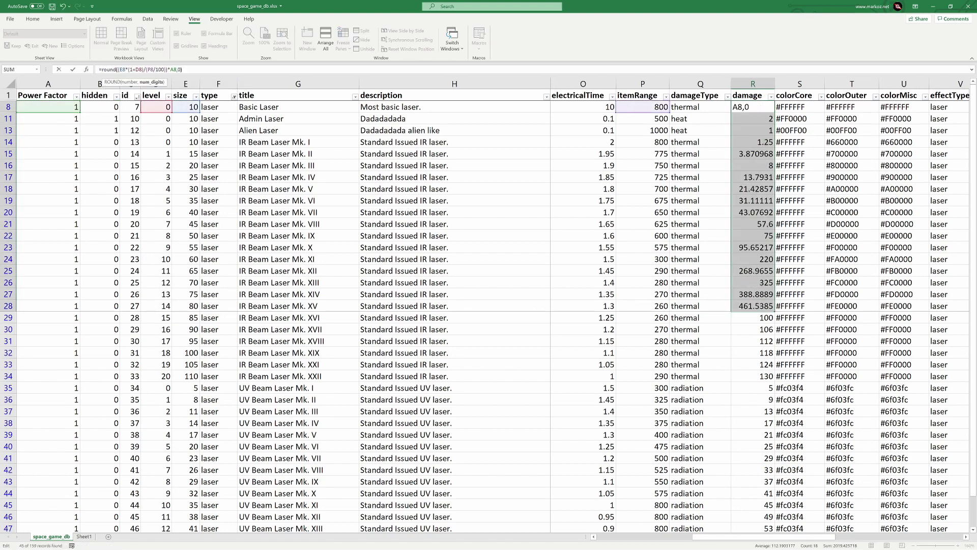
key("Return")
- Finish R8 as =ROUND((E8*(1+D8)/((P8*2)/100))*(A8+3),2) with two decimals
left_click(179, 69)
key("BackSpace")
type("2")
key("Return")
left_click(157, 69)
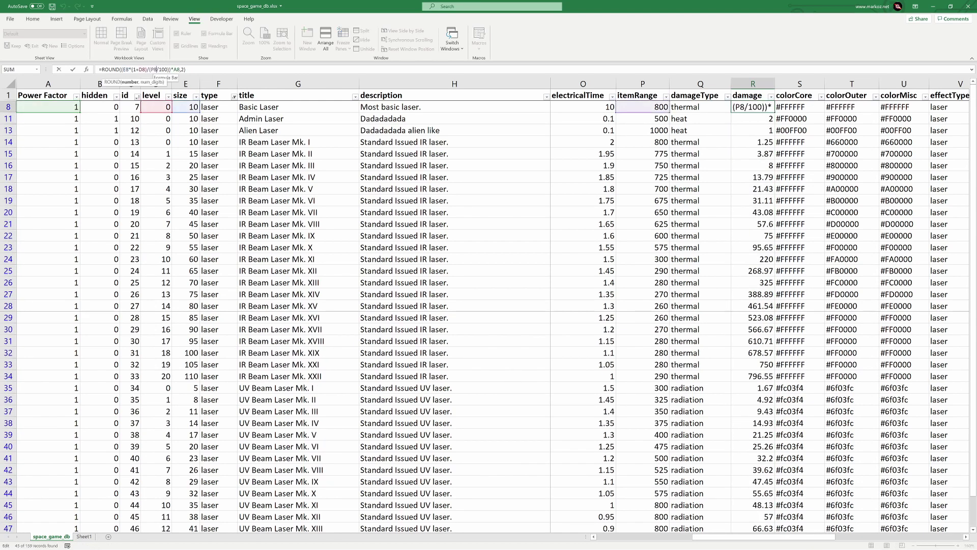
type("*2)")
left_click(152, 69)
type("(")
key("ctrl+Return")
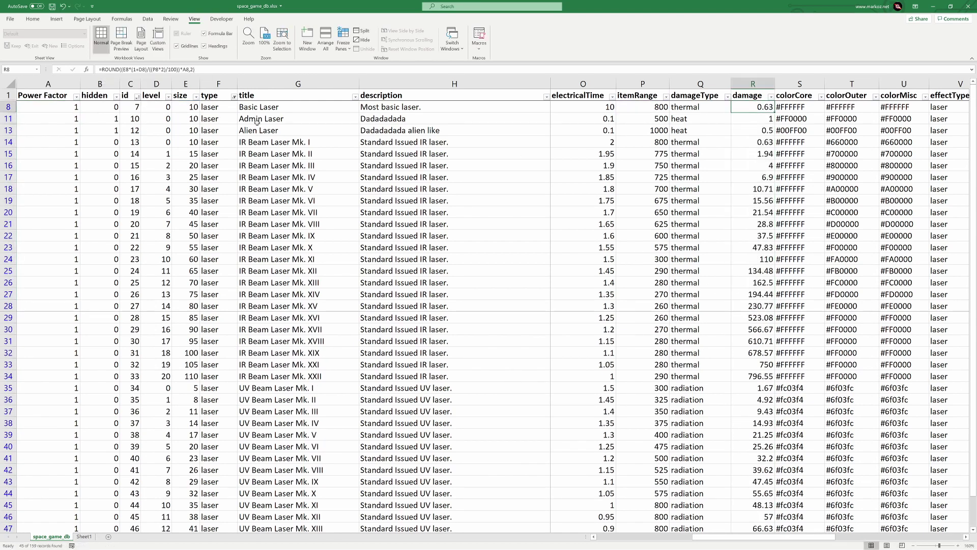
- Fill the damage formula down all laser rows, then show the shield rows again
double_click(775, 311)
left_click(753, 376)
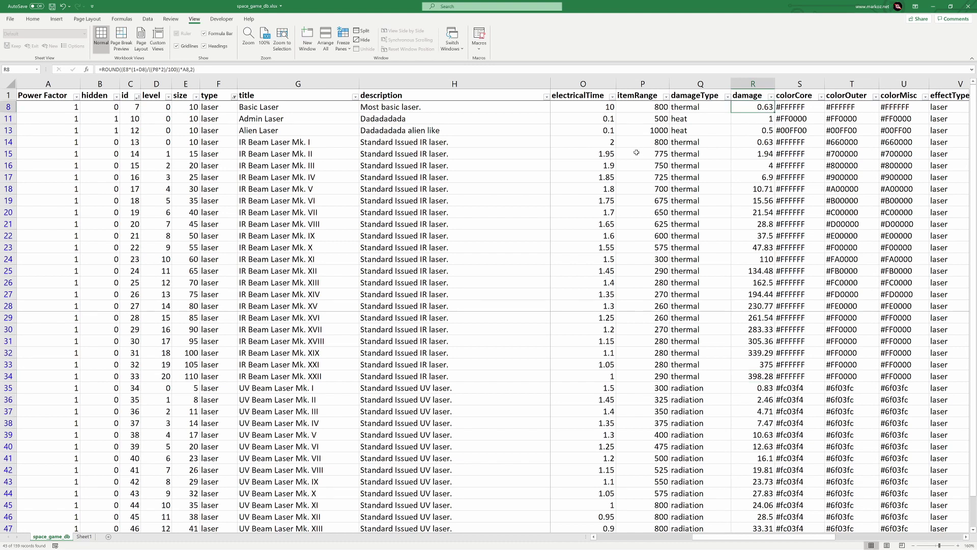
left_click(760, 116)
double_click(776, 112)
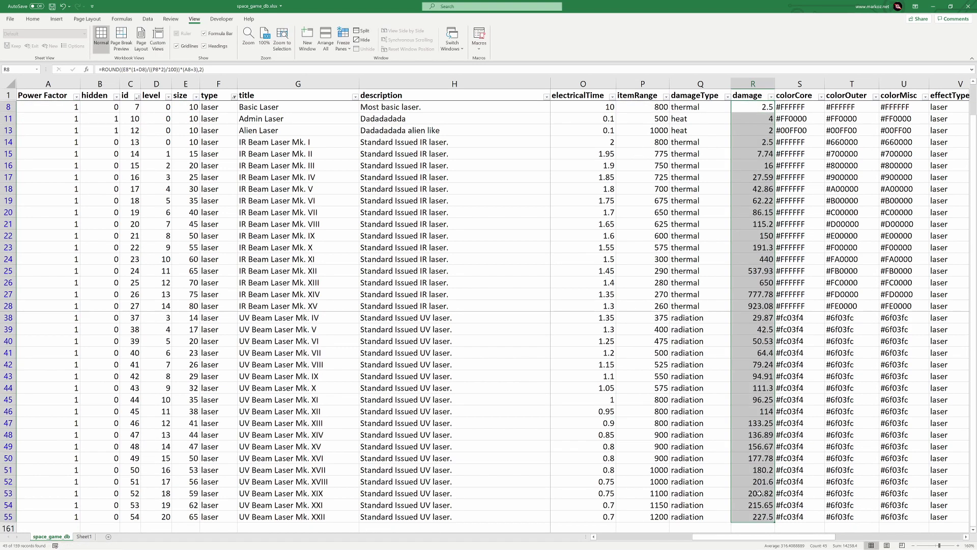
left_click(753, 294)
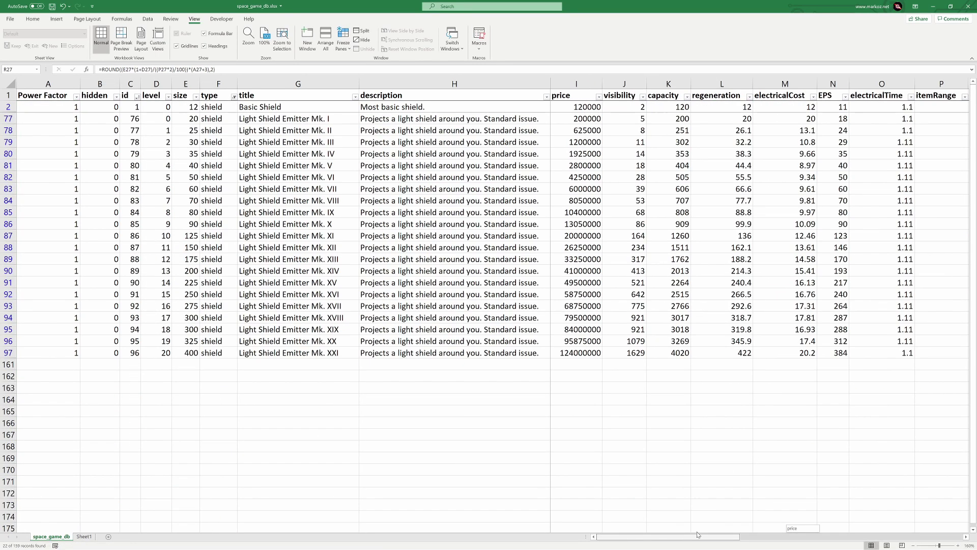
- Filter to laser rows and rewrite O8's electricalTime formula from size, level and power factor
left_click(234, 96)
left_click(198, 286)
left_click_drag(667, 537, 748, 537)
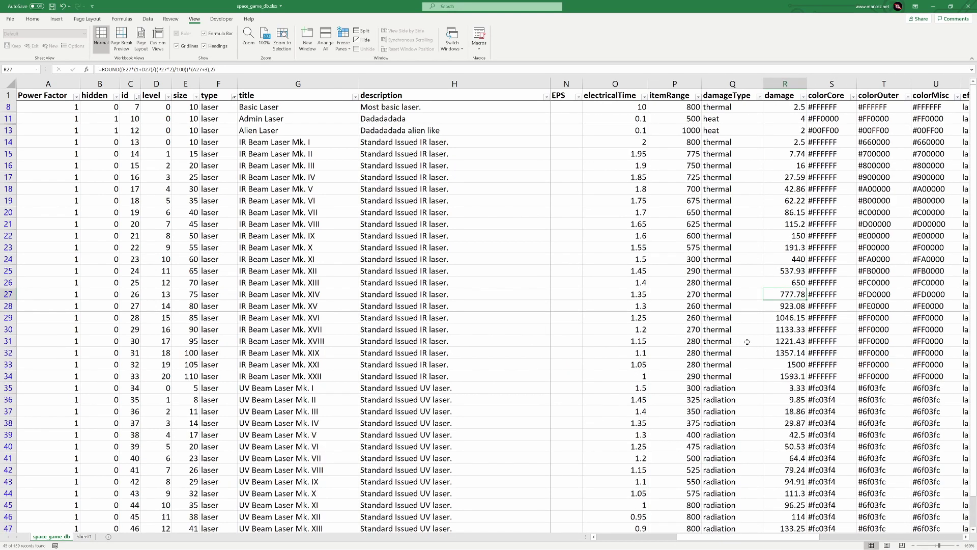
type("=A8*(1+D8")
scroll(701, 516, "left", 2)
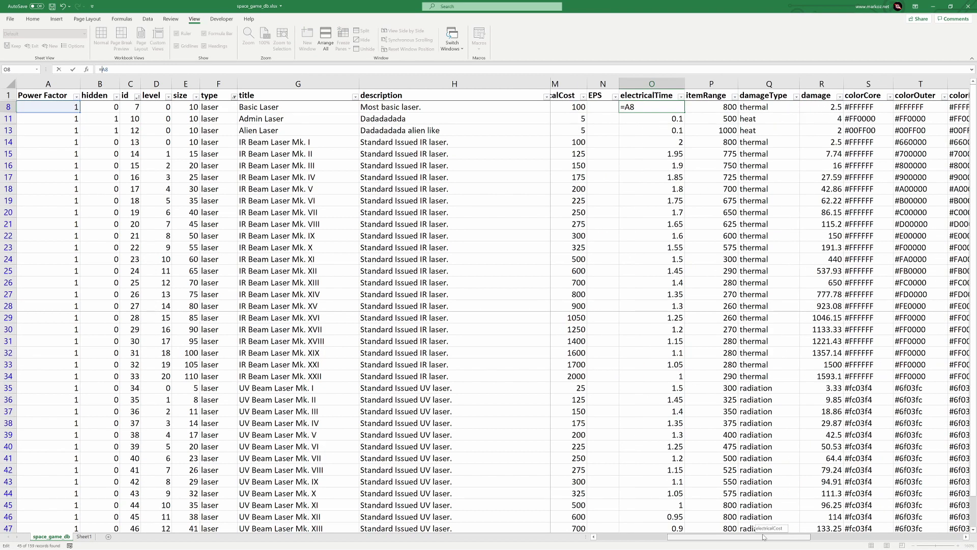
type(")/")
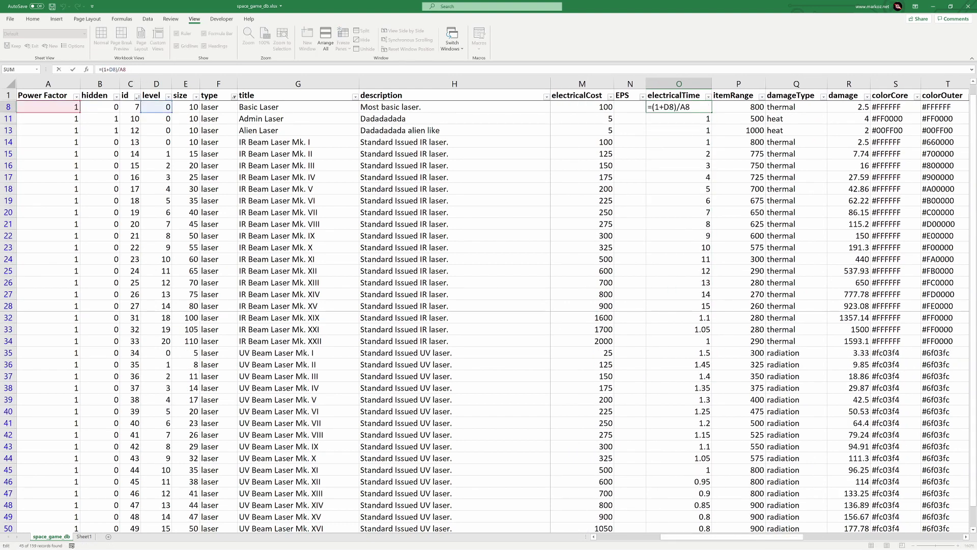
type("=(E8-(1+D8)*A8)/10")
key("ctrl+Return")
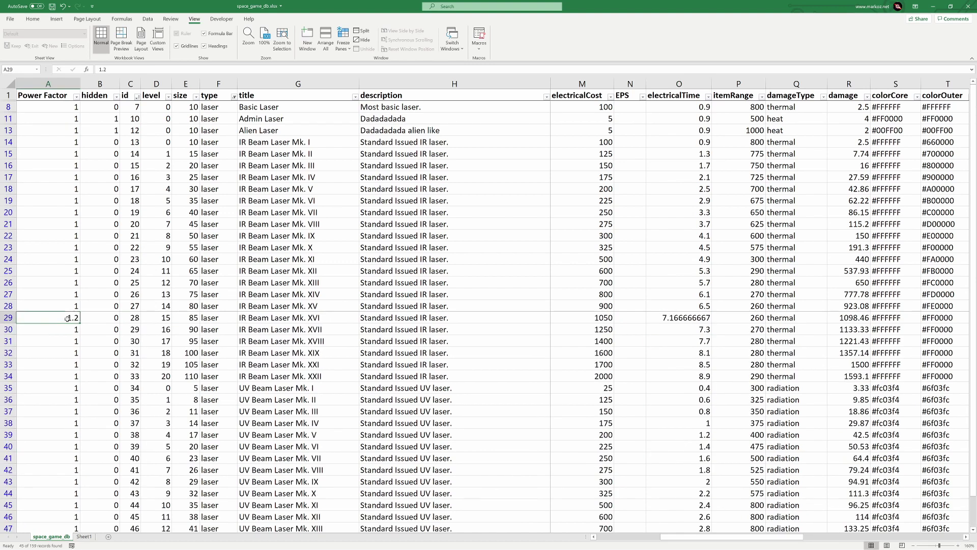
- Revert the test power factor and enter M8 electricalCost =ROUND((R8/2)*(P8/10)/(1+D8)/A8,2)
left_click(62, 107)
key("ctrl+z")
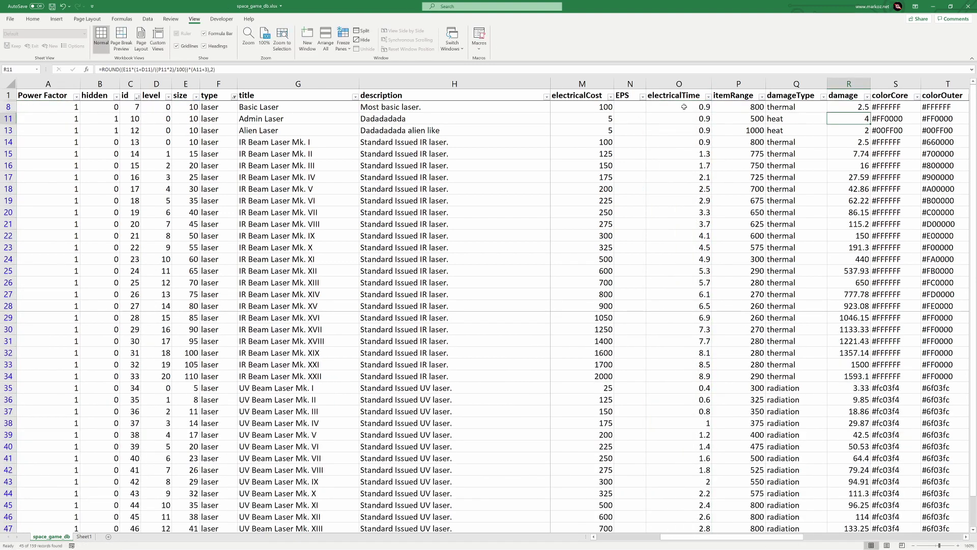
left_click(582, 106)
type("=")
left_click(849, 107)
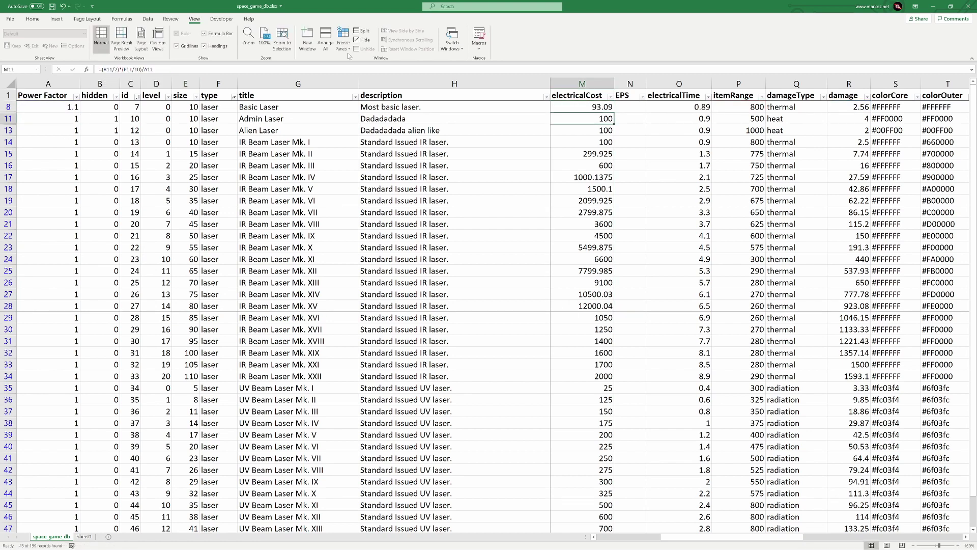
key("Return")
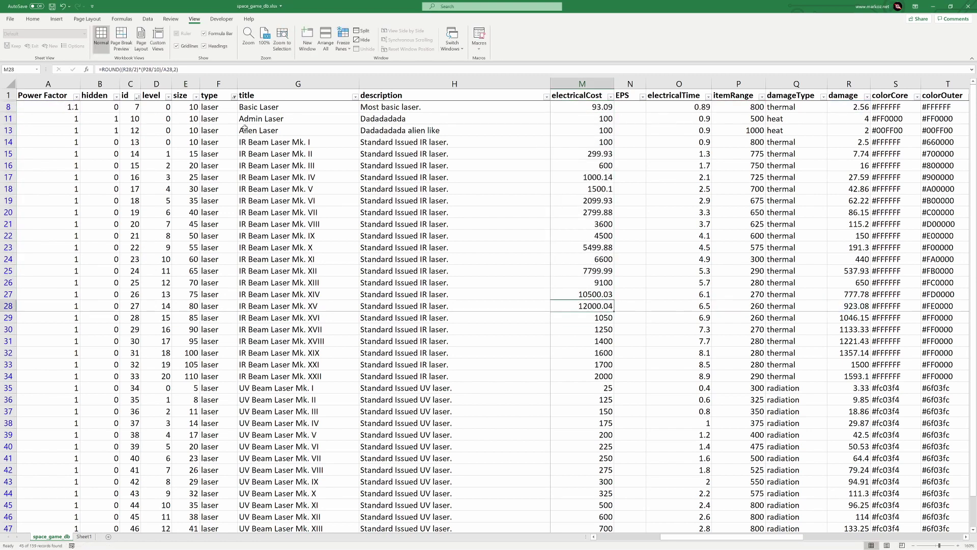
key("ctrl+z")
key("ctrl+z")
key("ctrl+z")
key("ctrl+z")
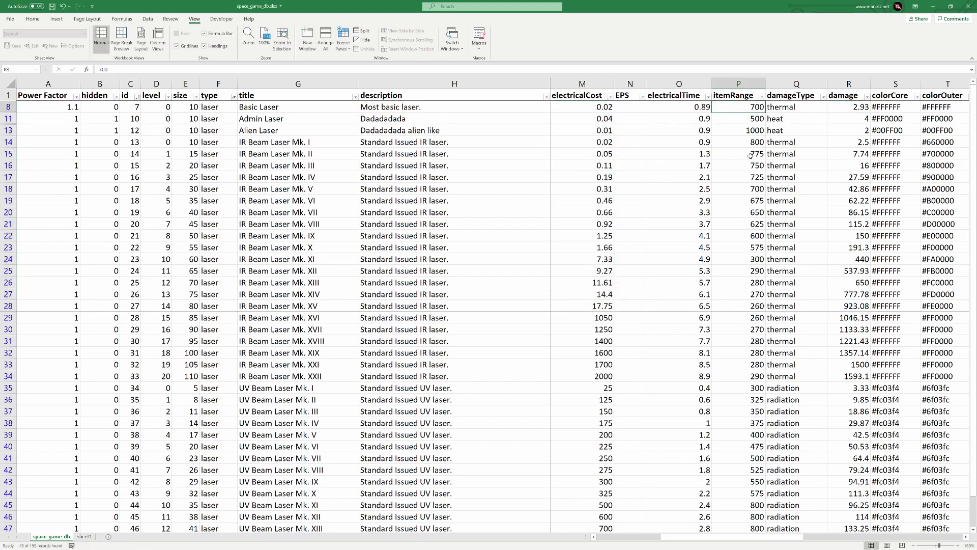
key("ctrl+y")
key("ctrl+y")
key("ctrl+y")
key("ctrl+y")
- Fill the electricalCost formula down through row 47 and save the workbook
left_click_drag(614, 311, 609, 534)
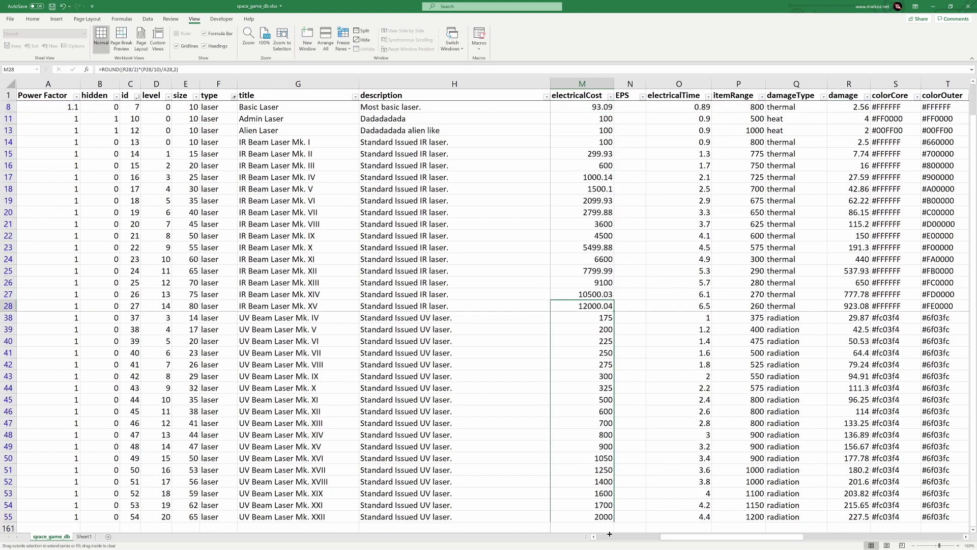
left_click(139, 69)
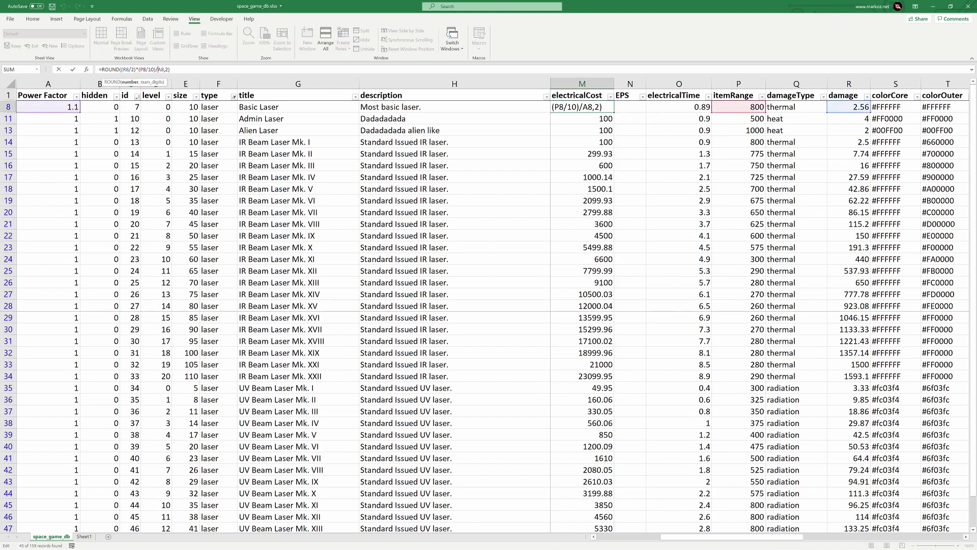
type("/")
key("Escape")
key("ctrl+z")
key("ctrl+z")
key("ctrl+z")
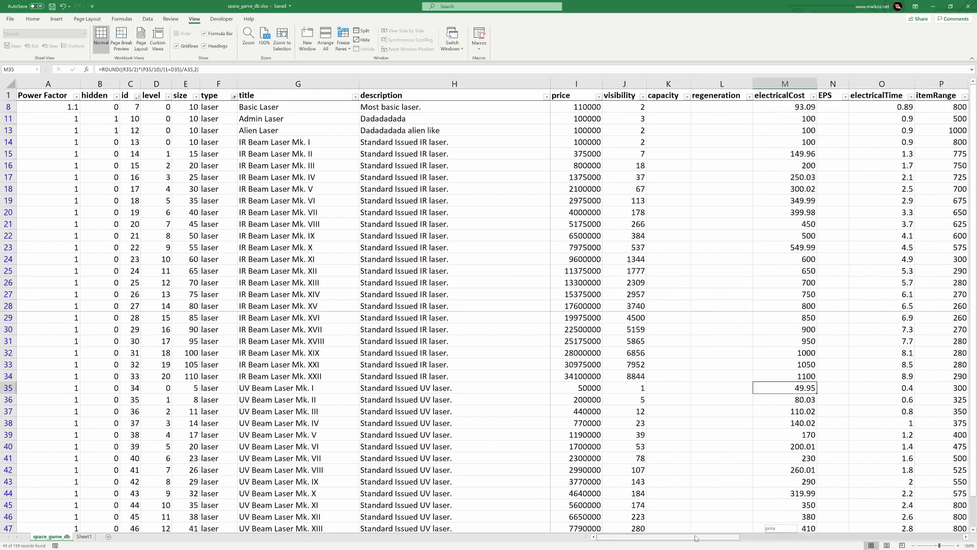
- Undo edits repeatedly until the Basic Energy and RTG Standard Core energy rows show again
key("ctrl+z")
key("ctrl+z")
key("ctrl+z")
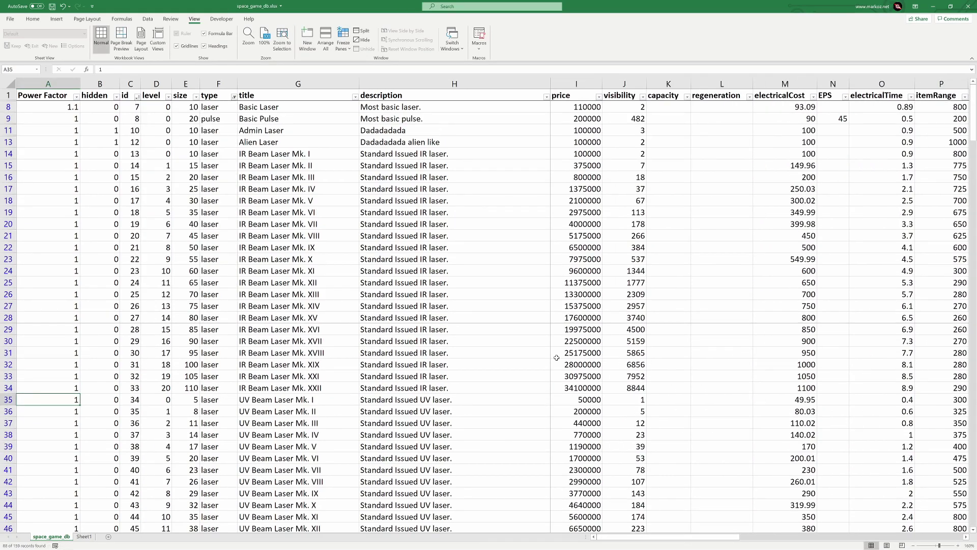
key("ctrl+z")
key("ctrl+z")
key("ctrl+z")
key("ctrl+z")
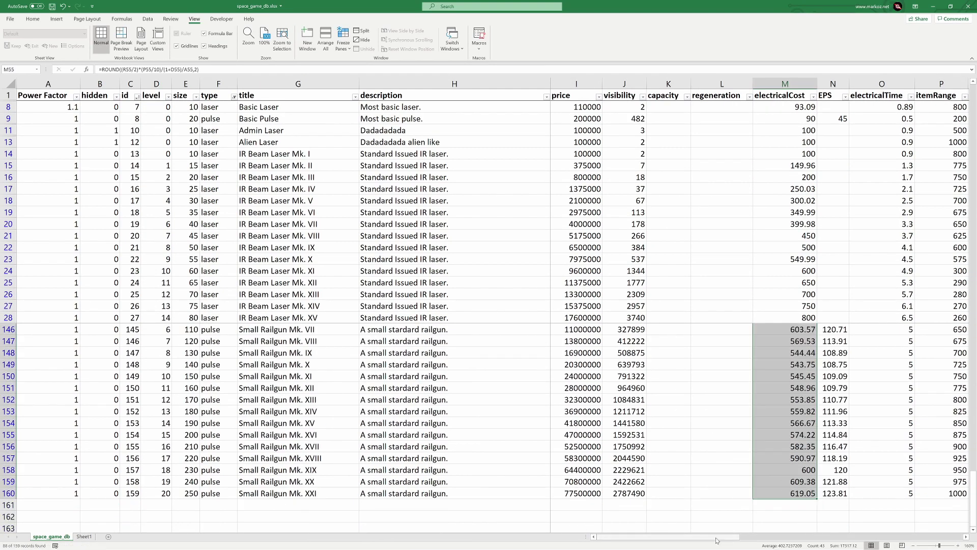
key("ctrl+z")
key("ctrl+z")
key("ctrl+z")
key("ctrl+z")
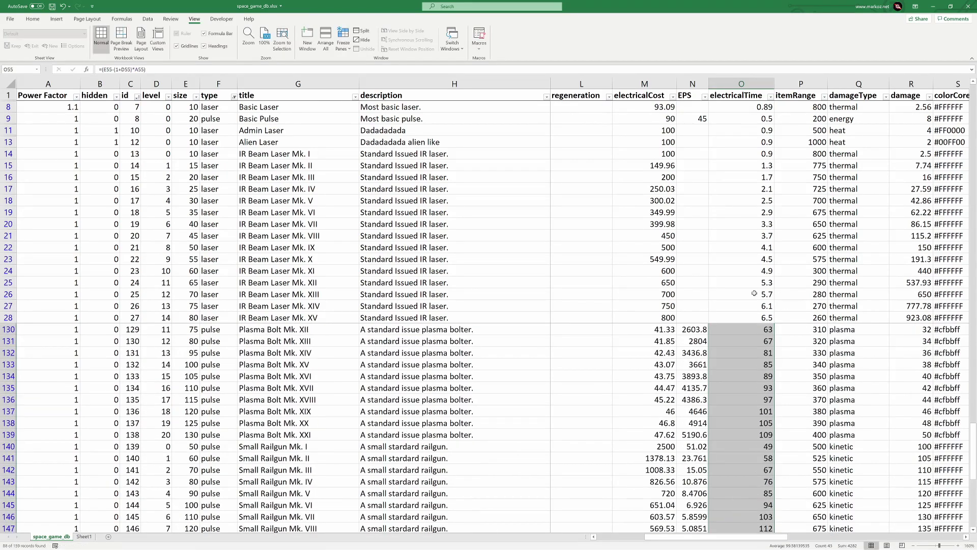
key("ctrl+z")
key("ctrl+z")
key("ctrl+z")
key("ctrl+z")
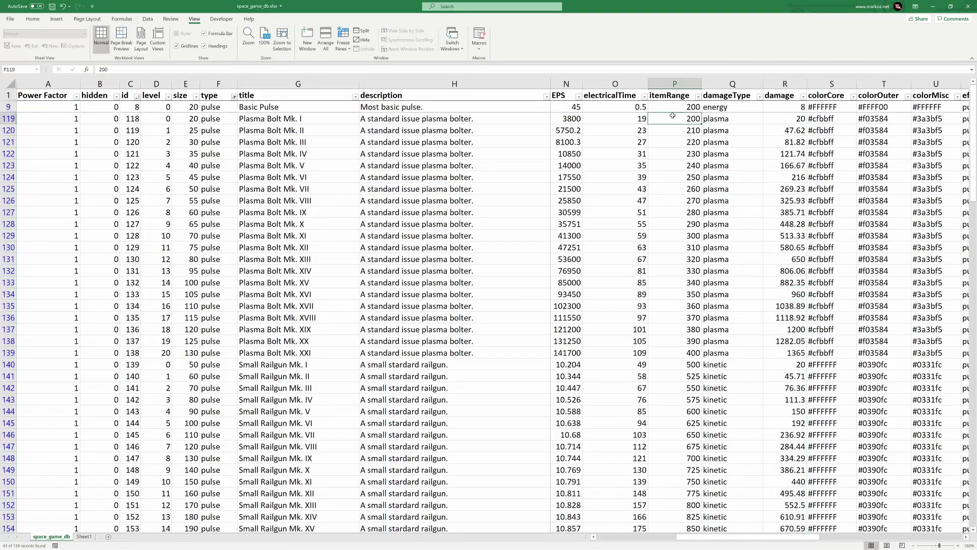
left_click(188, 69)
key("Escape")
key("ctrl+z")
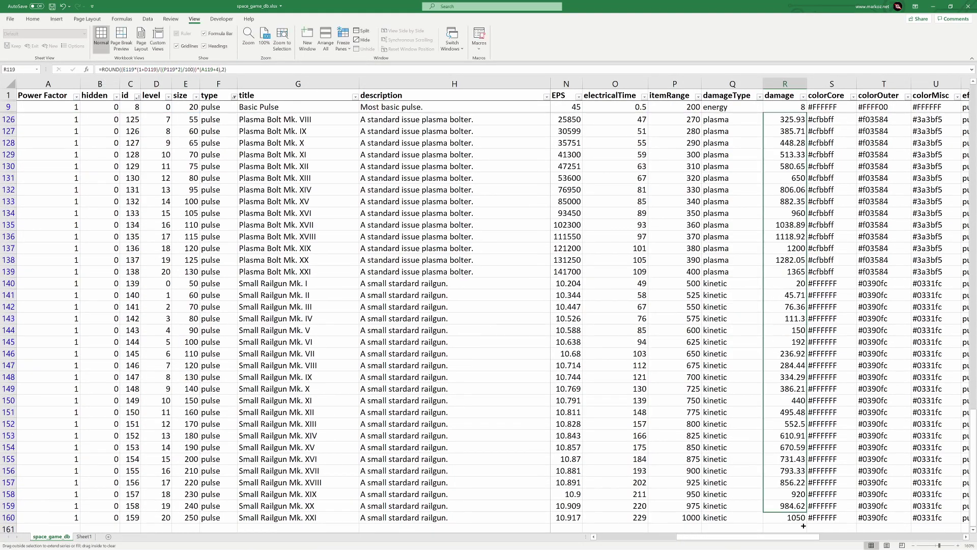
key("ctrl+z")
key("ctrl+z")
key("ctrl+z")
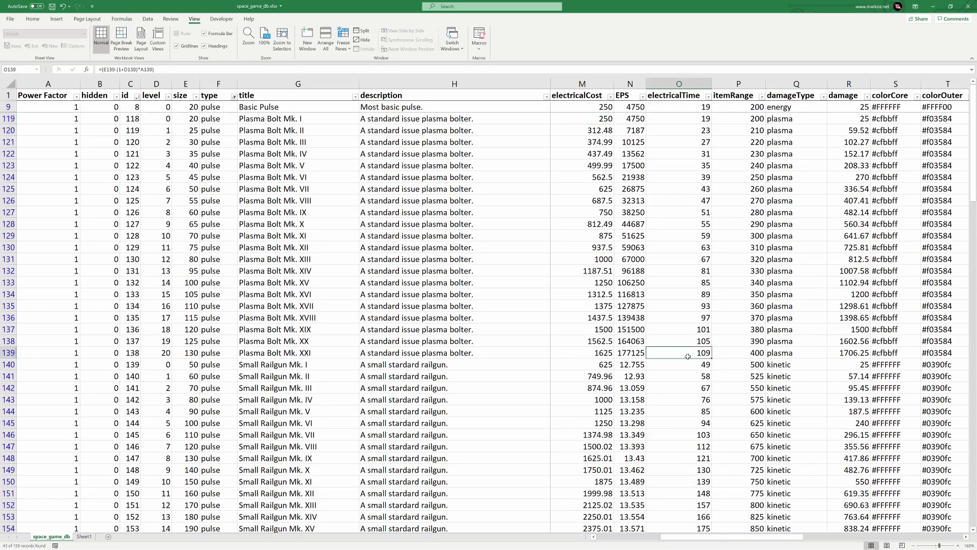
key("ctrl+z")
key("ctrl+z")
key("ctrl+z")
key("ctrl+z")
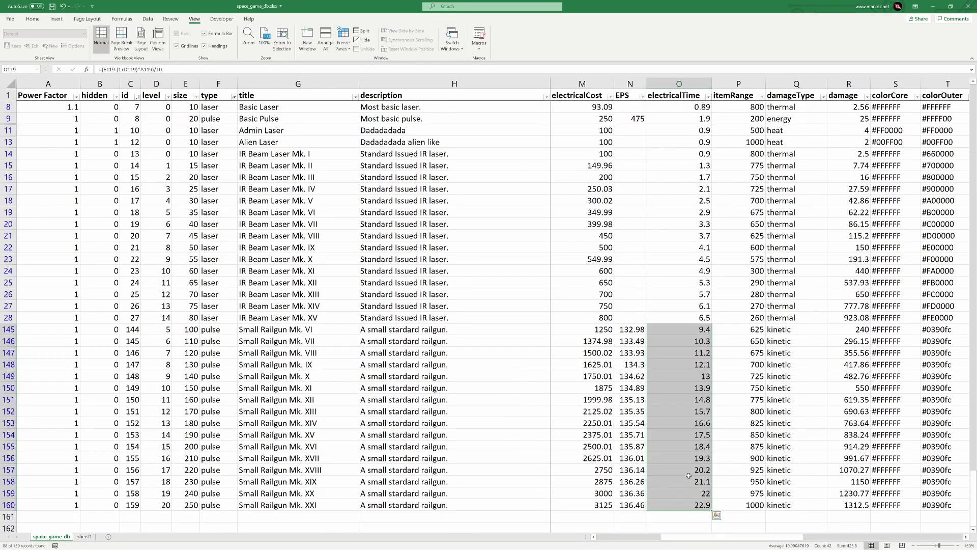
key("ctrl+z")
key("ctrl+z")
key("ctrl+z")
key("ctrl+z")
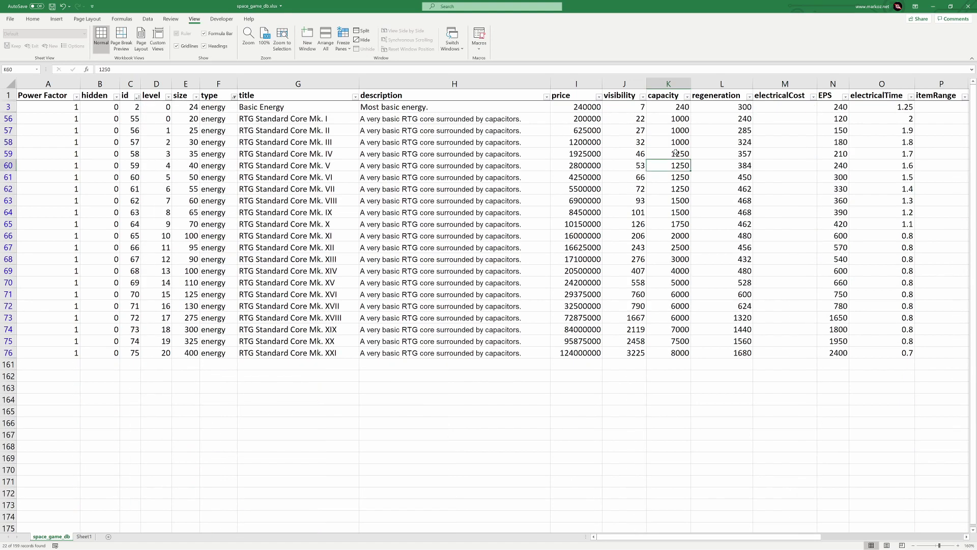
key("ctrl+z")
- Enter =ROUND((A3*(2+D3))/10,2) as O3's electricalTime, dismissing the formula error message
key("ctrl+z")
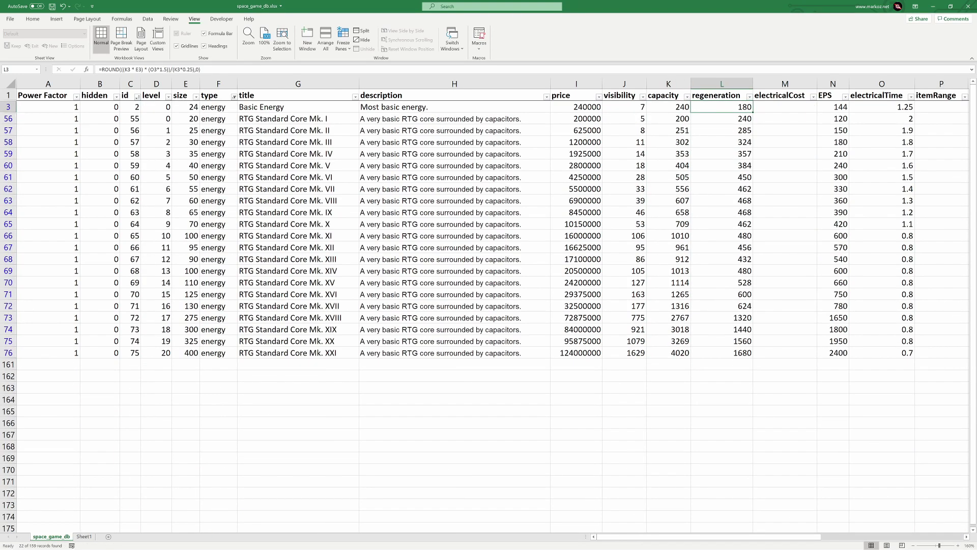
key("ctrl+z")
key("ctrl+z")
key("ctrl+z")
type("=(1+D3)+A3")
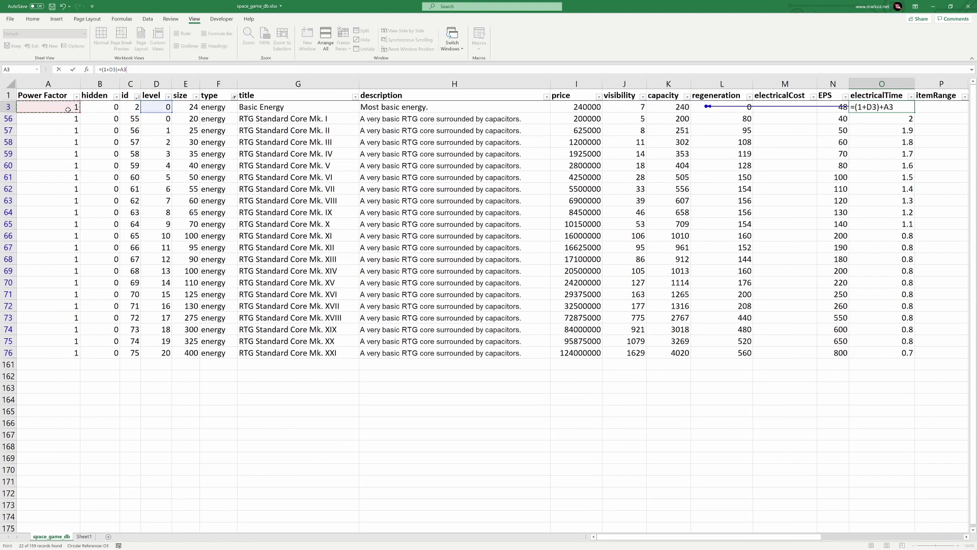
key("ctrl+Return")
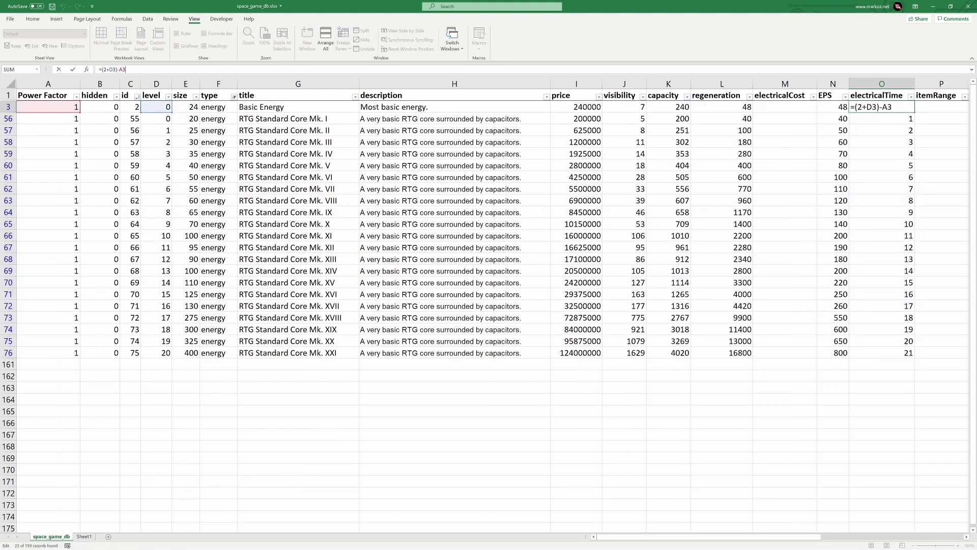
key("Return")
left_click(68, 106)
type("1.5")
key("Return")
key("ctrl+Return")
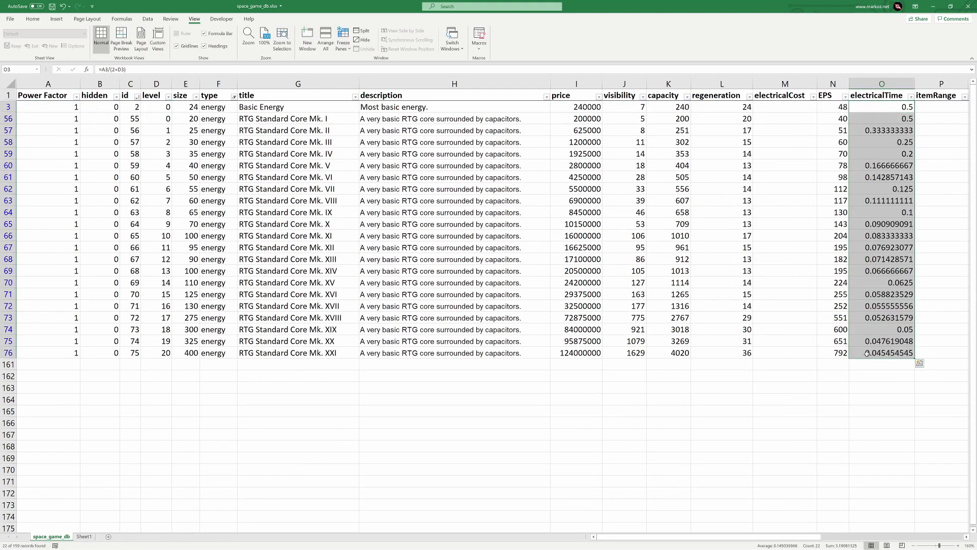
key("Return")
left_click(491, 301)
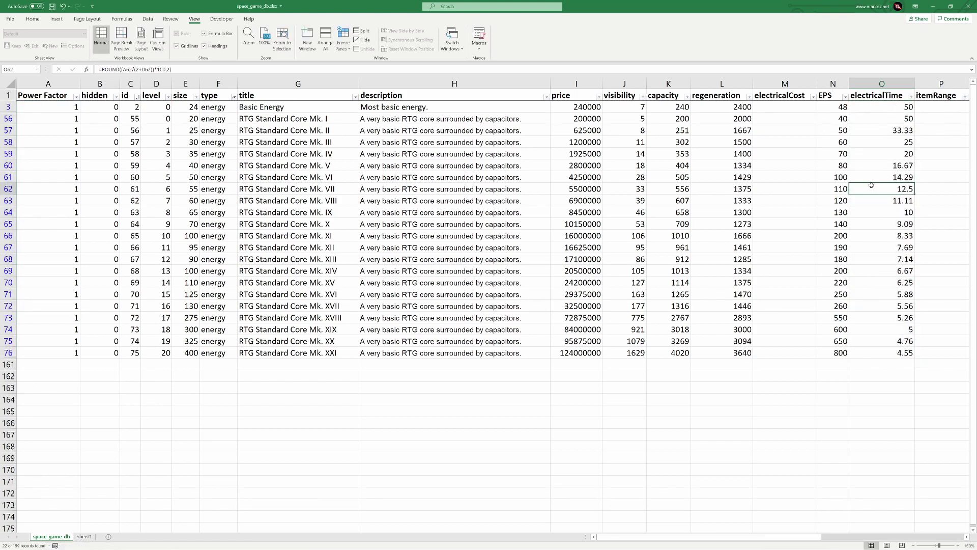
key("Escape")
key("ctrl+z")
- Filter the type column to show only engine items
left_click(233, 97)
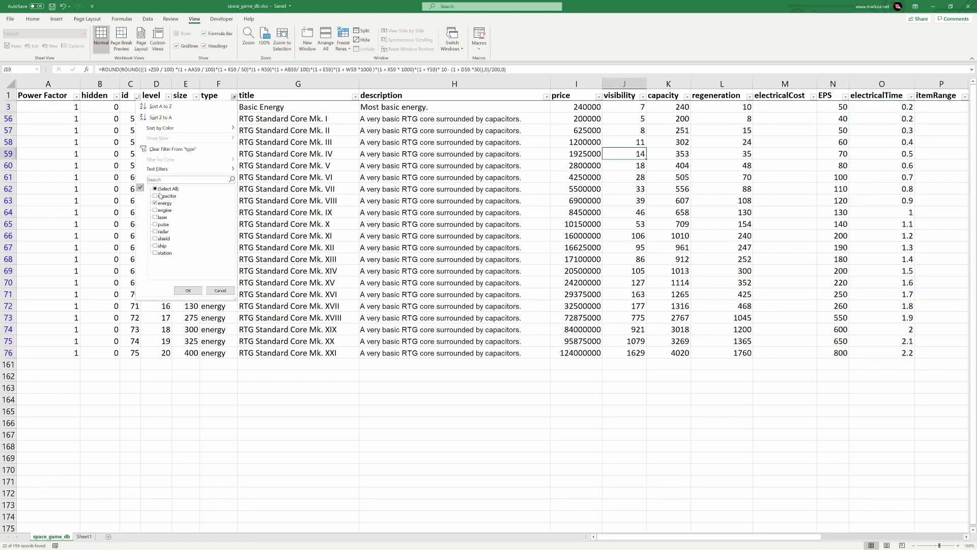
mouse_move(672, 536)
left_mouse_down()
mouse_move(736, 536)
mouse_move(671, 537)
left_mouse_up()
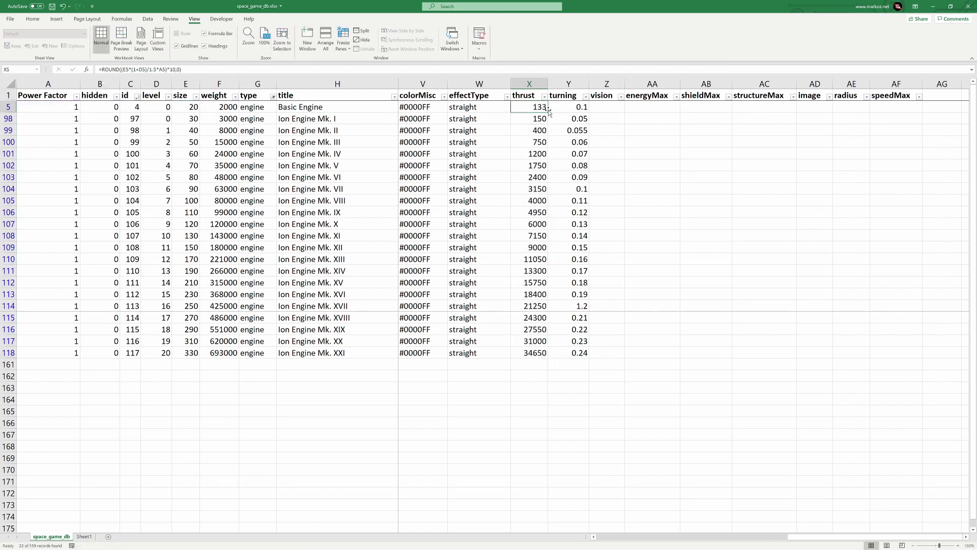
- Copy the thrust formula down all engines and add a Y5 turning formula filled down
double_click(548, 111)
key("Right")
type("=")
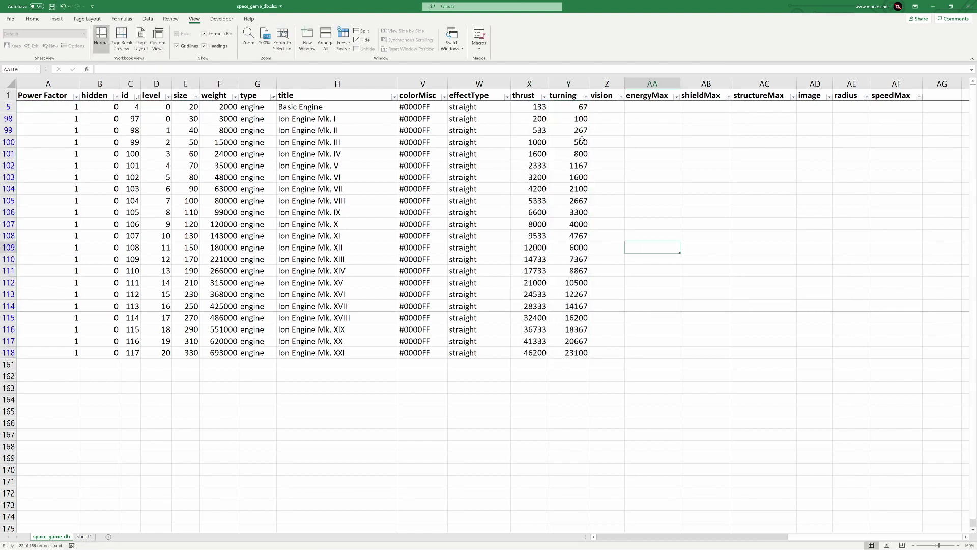
double_click(578, 366)
- Revise the Basic Engine visibility formula in K5 and fill it down the engines
scroll(232, 186, "left", 3)
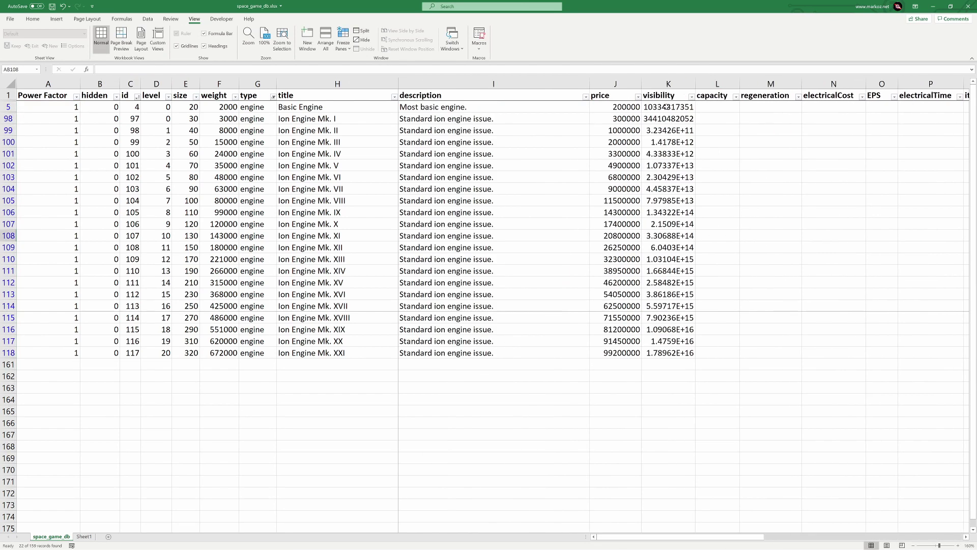
key("F2")
key("ctrl+Return")
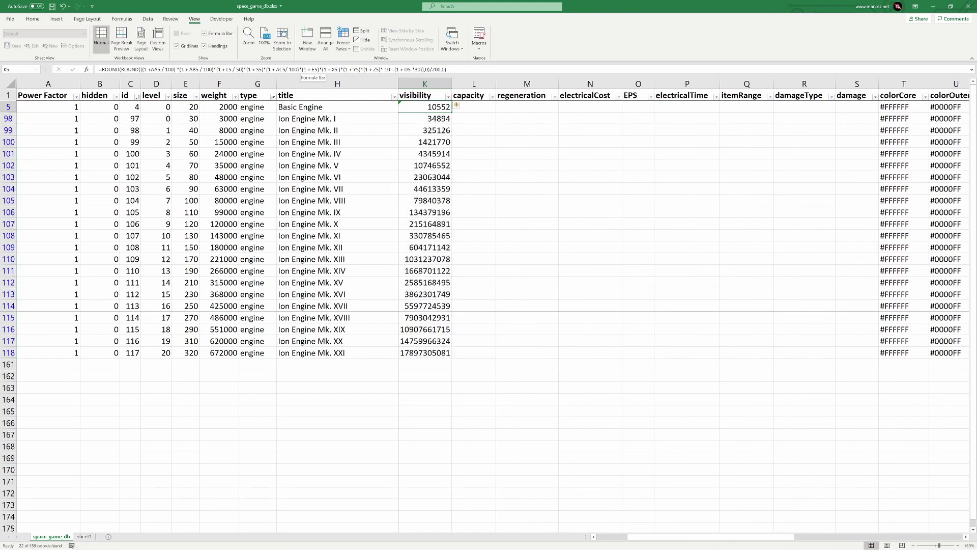
key("F2")
key("ctrl+Return")
left_click(433, 107)
- Confirm the edited visibility formula, copy it down several rows, and unfreeze all panes
key("F2")
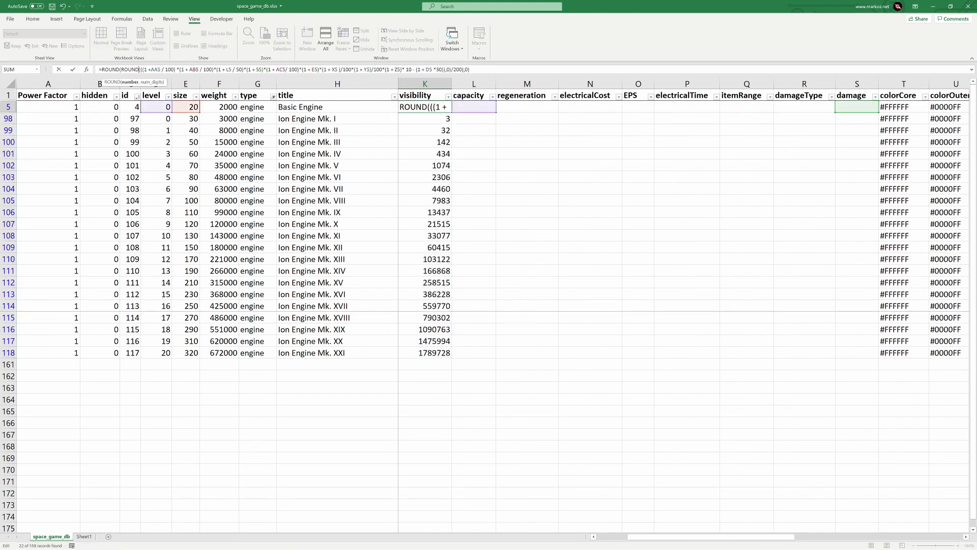
key("Return")
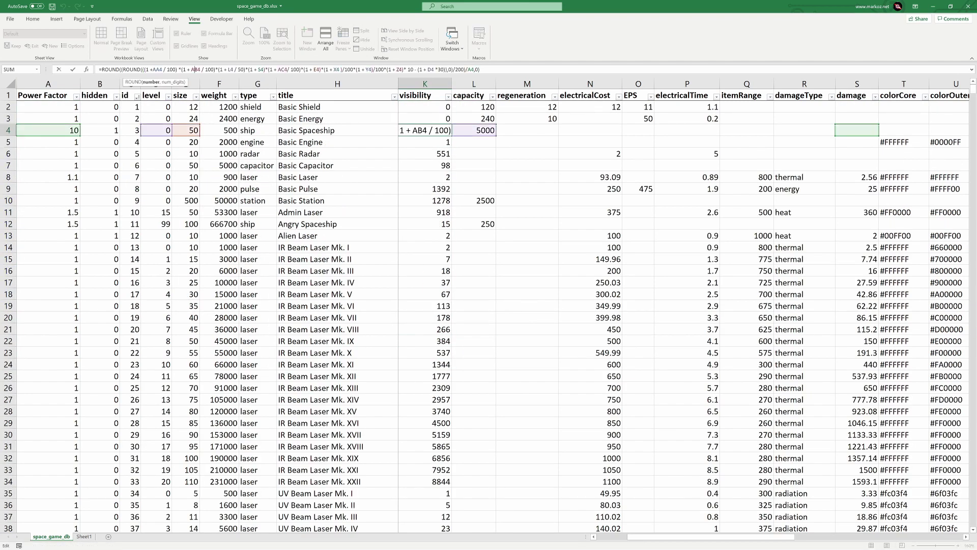
left_click_drag(451, 316, 452, 529)
left_click(343, 40)
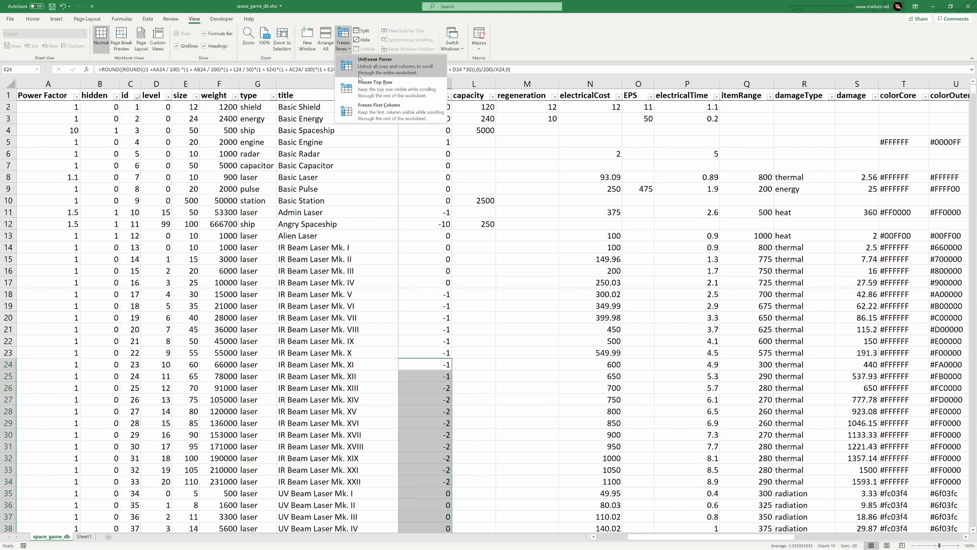
left_click(367, 69)
- Shorten the Basic Shield visibility formula, fill it down to row 18, and check K11 and K2
left_click(466, 69)
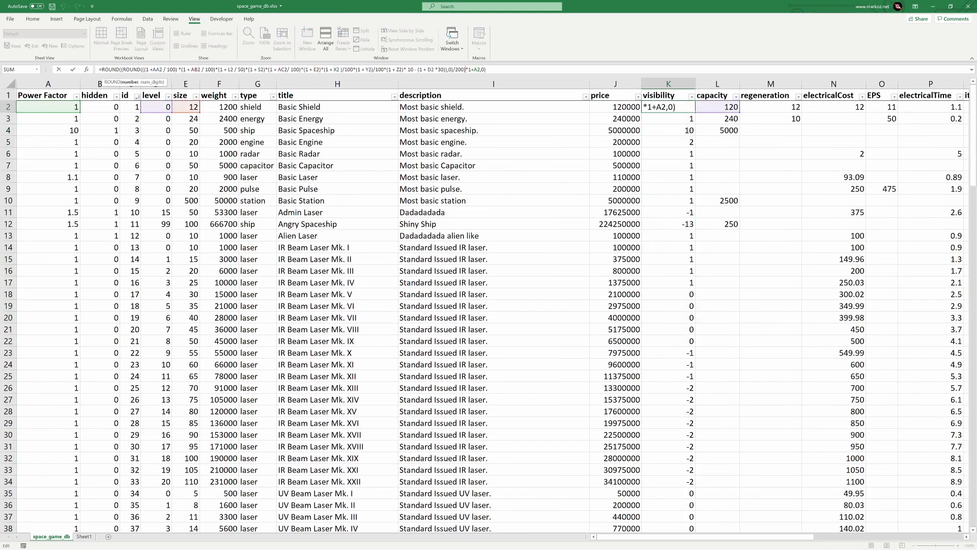
key("BackSpace")
key("BackSpace")
key("BackSpace")
key("ctrl+Return")
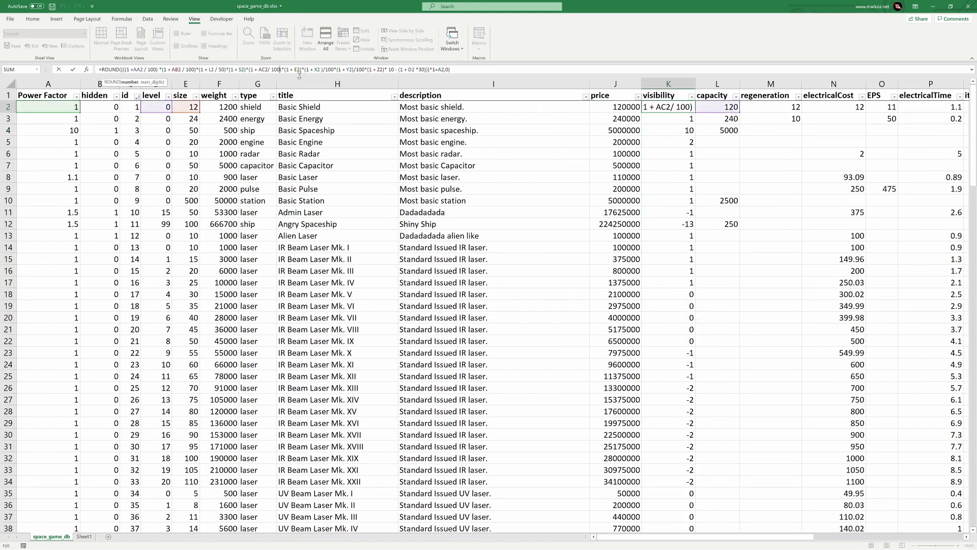
left_click_drag(695, 113, 697, 300)
left_click(682, 212)
double_click(681, 107)
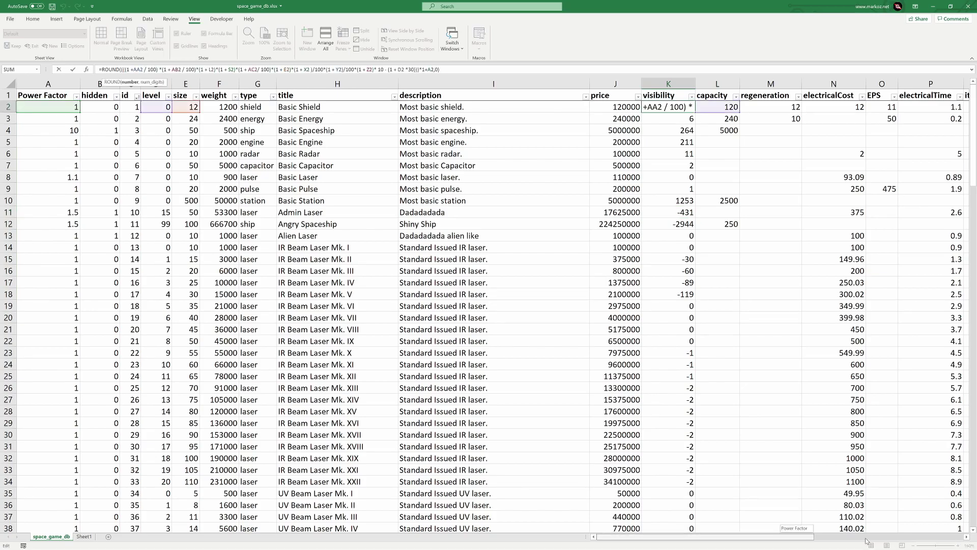
type("*10")
left_click_drag(670, 546, 669, 529)
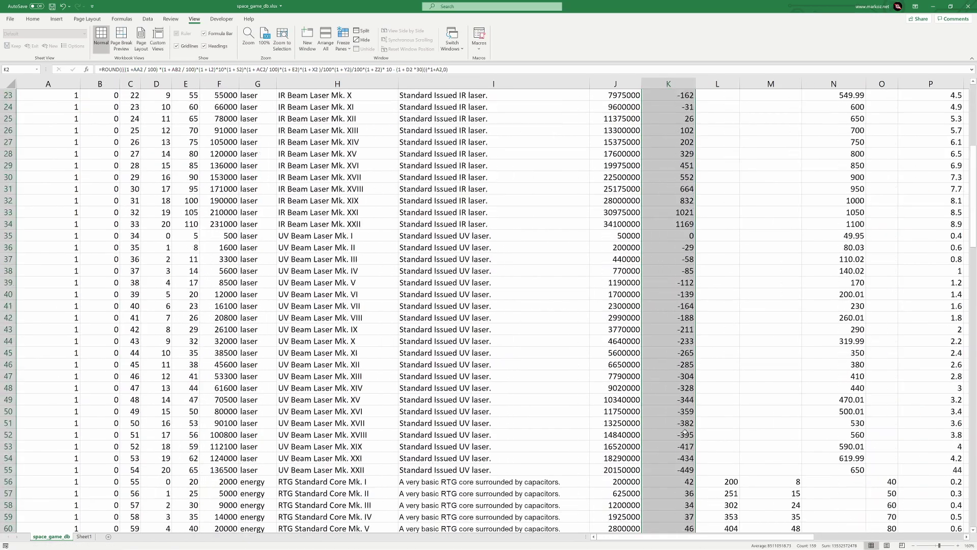
- Check the K36 formula, select column K through row 160, and review the results at row 118
double_click(446, 294)
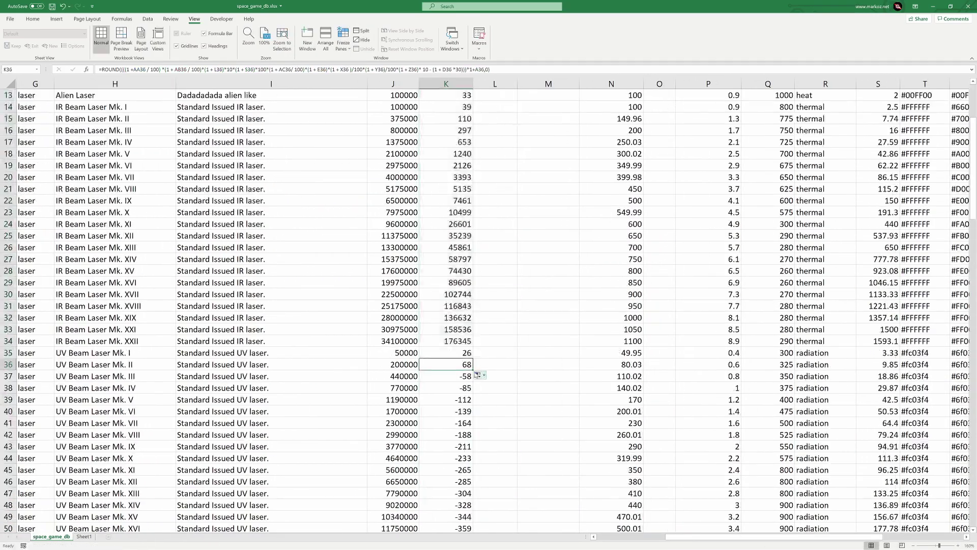
key("ctrl+shift+Down")
scroll(470, 234, "up", 20)
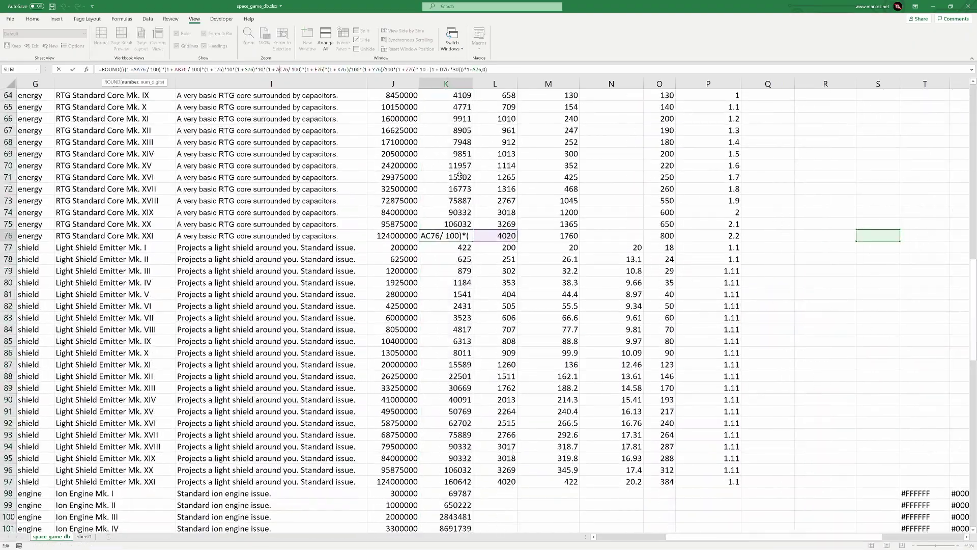
key("ctrl+Down")
left_click_drag(651, 536, 812, 544)
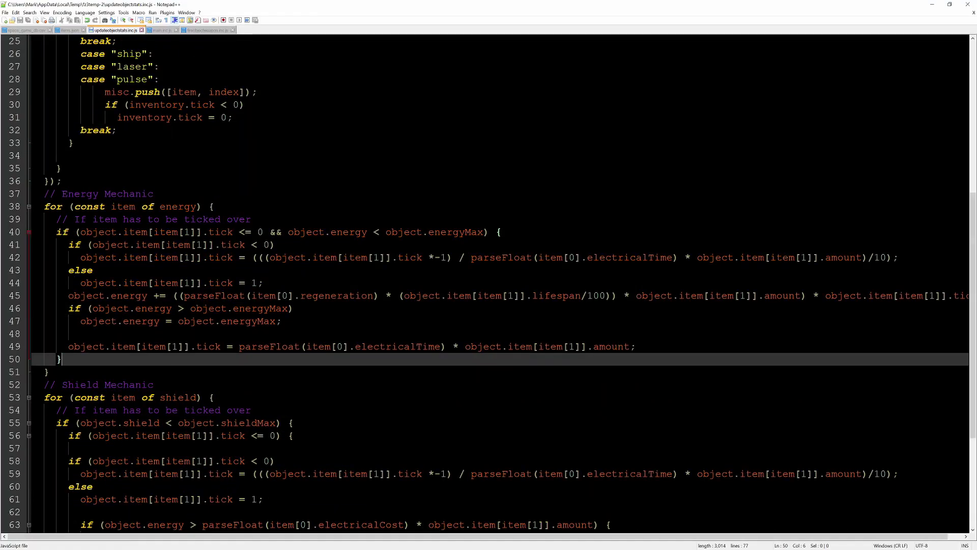
- Scroll through updateobjectstats.inc.js to review the energy and shield code
scroll(488, 283, "up", 7)
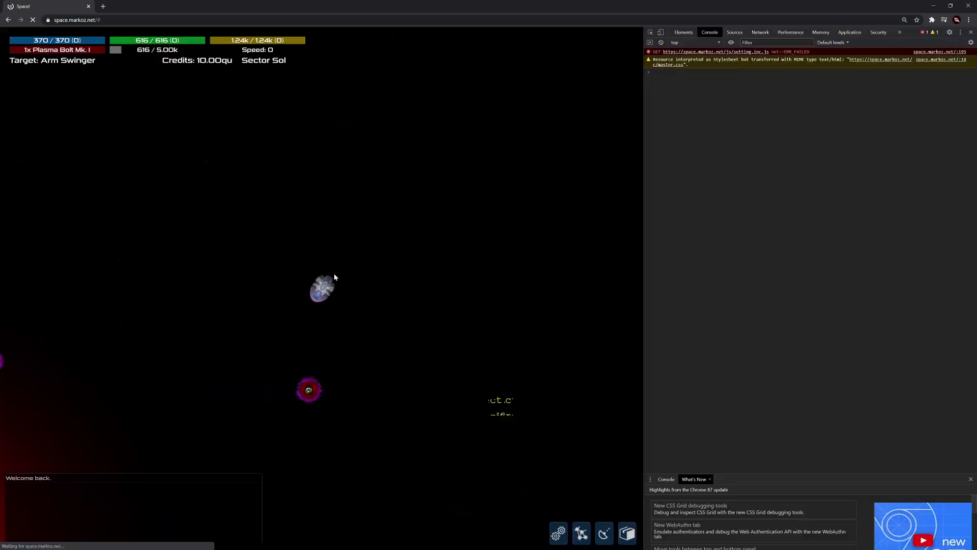
- Reload Space! with the new items, inspect a ship object's weight in the console, then return to the code
key("r")
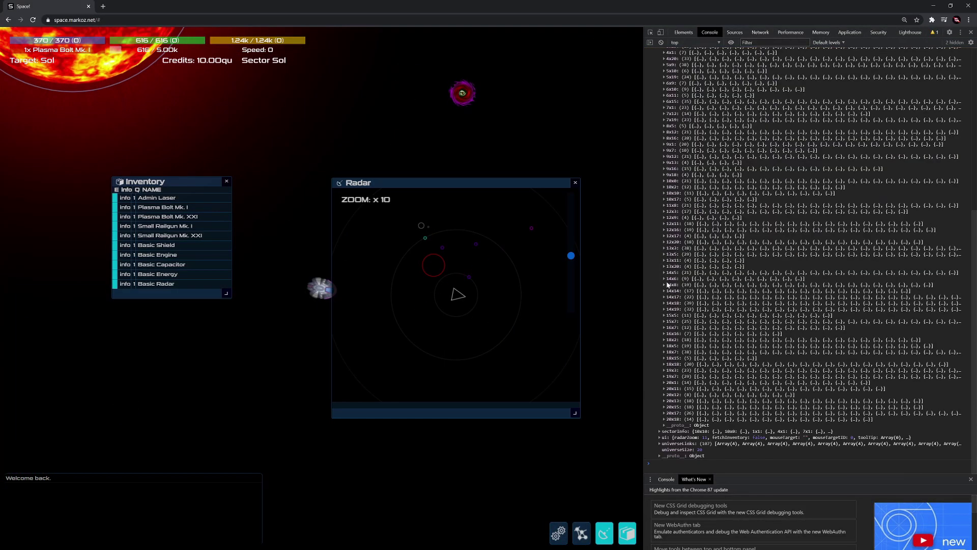
left_click(668, 266)
scroll(704, 344, "down", 2)
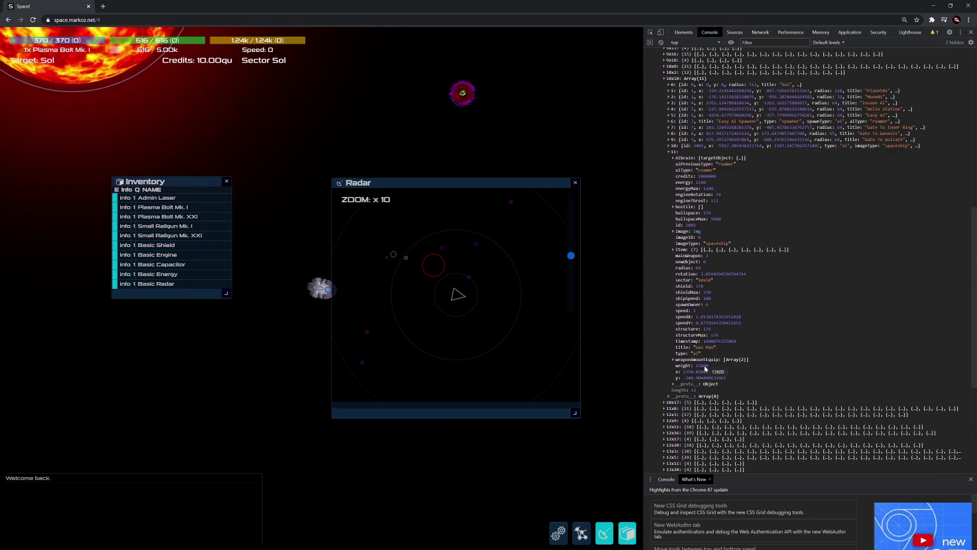
key("alt+Tab")
key("ctrl+y")
key("ctrl+y")
key("ctrl+y")
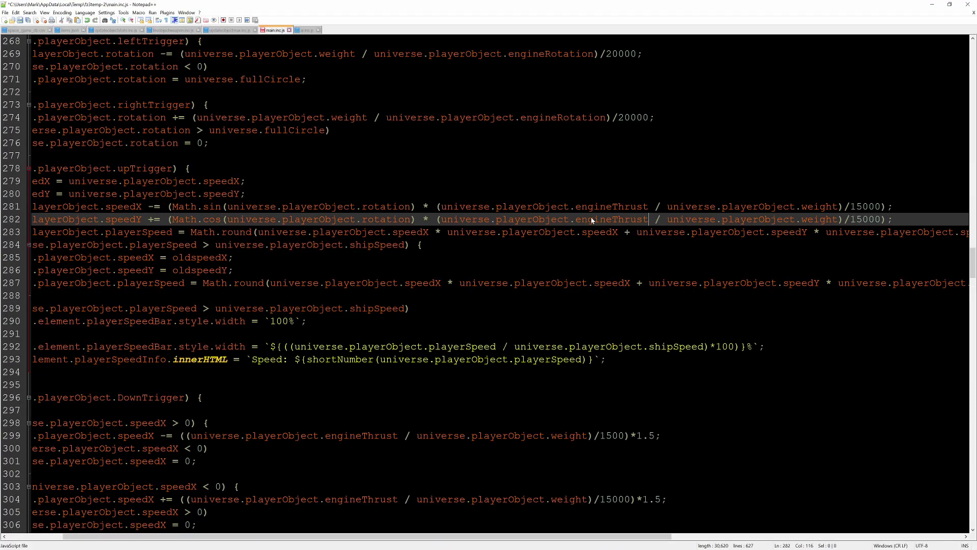
- Put engineThrust in place of weight on line 107 and add a blank line under the leftTrigger check
key("ctrl+z")
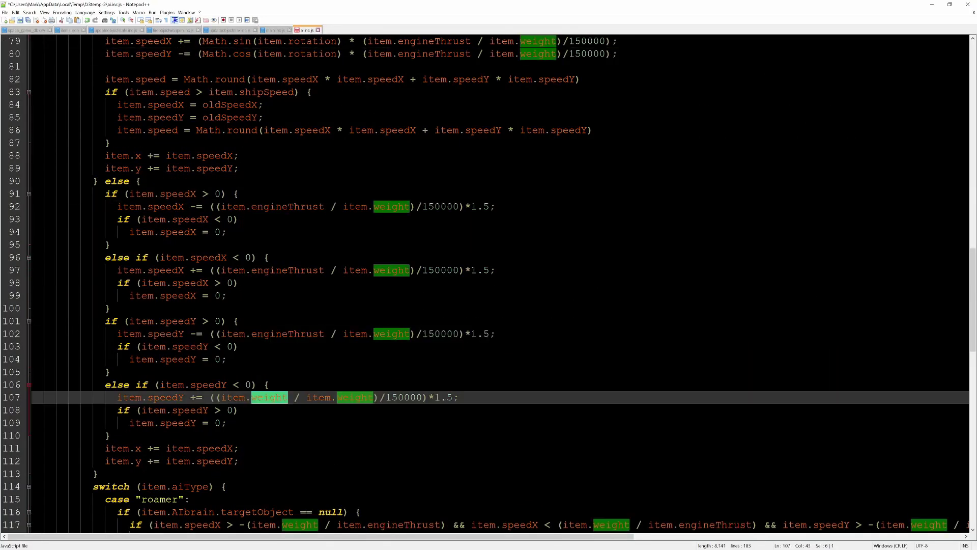
key("ctrl+y")
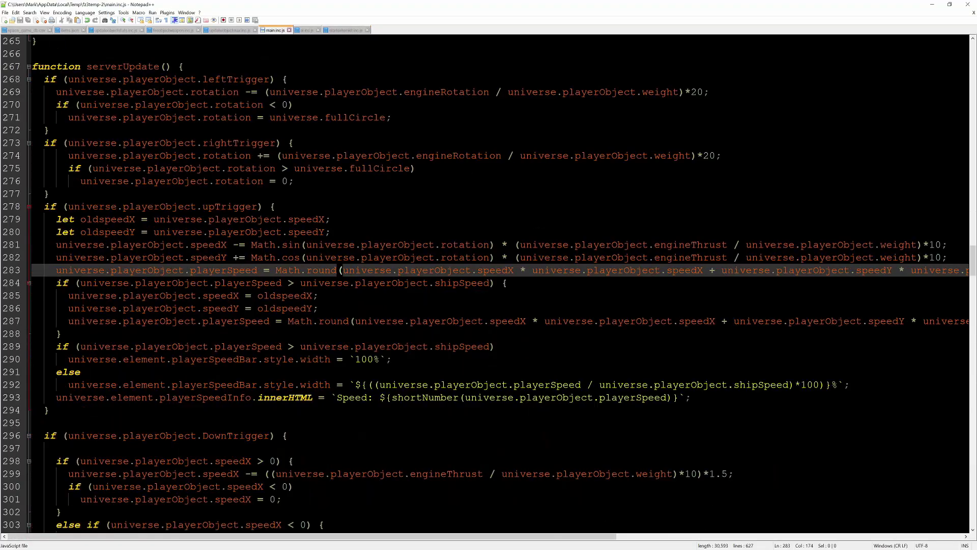
left_click(288, 79)
key("Return")
key("Return")
- Add blank lines in the rightTrigger block and declare 'let rotationChange = 0;'
left_click(292, 142)
key("Return")
key("Return")
key("Return")
left_click(56, 91)
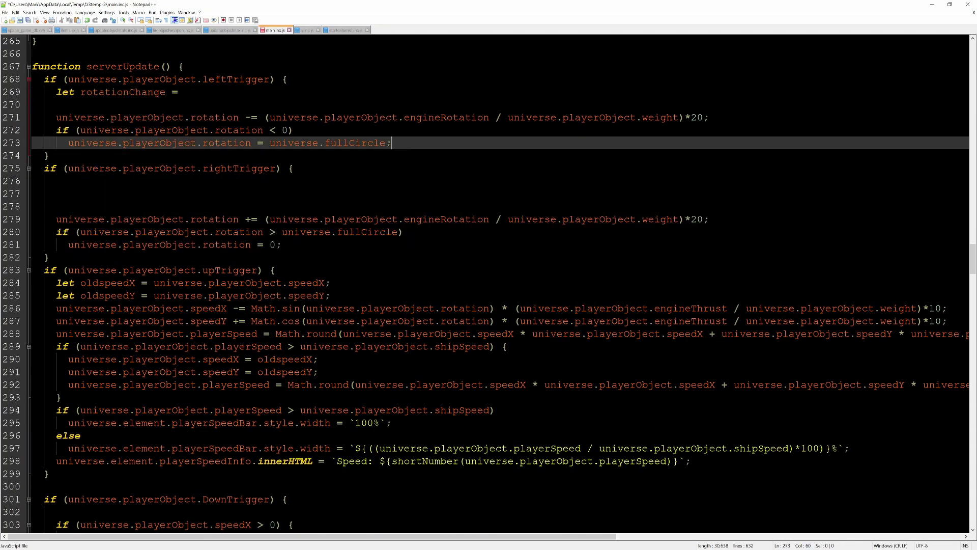
type("let rotationChange = 0;")
key("Return")
key("Return")
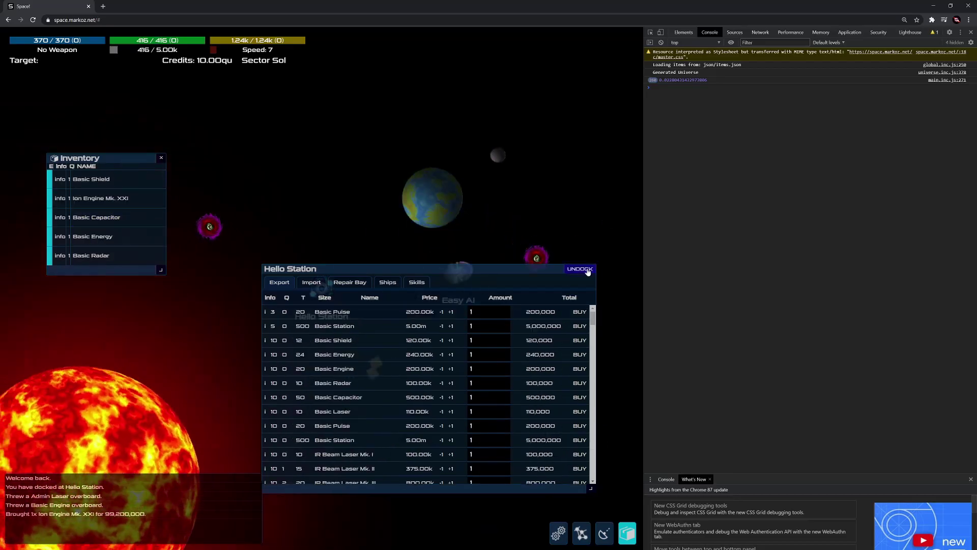
- Undock from Hello Station to fight, then view Basic Pulse's item details and the console's sector objects
left_click(587, 270)
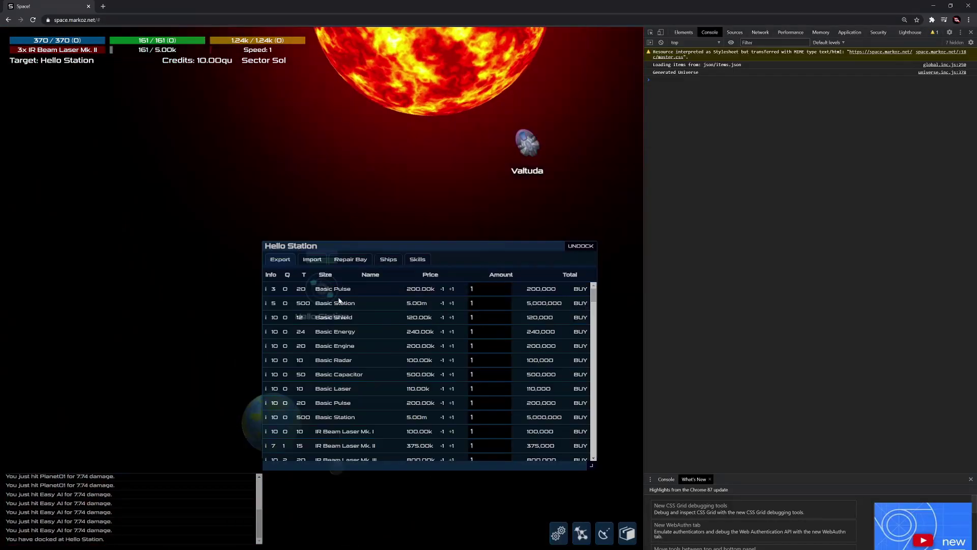
left_click(339, 301)
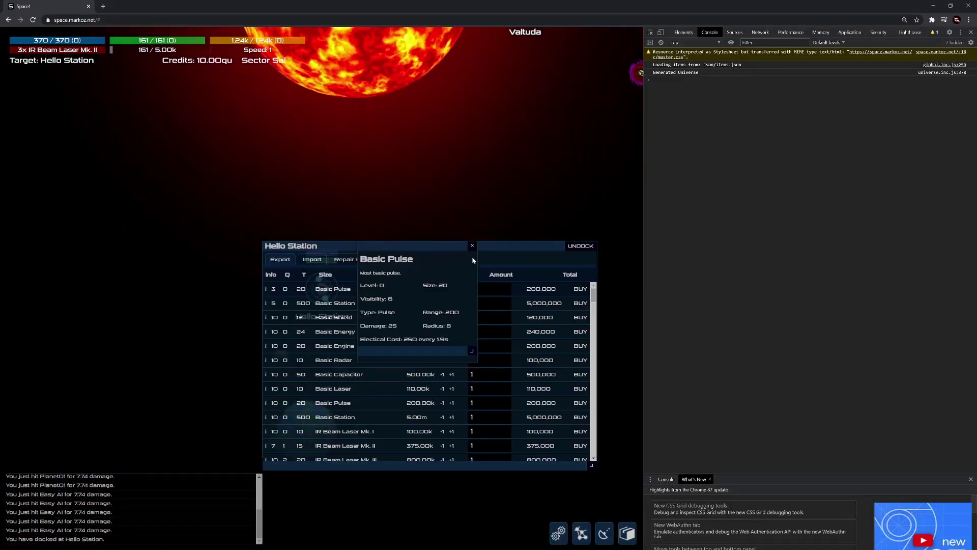
left_click(654, 87)
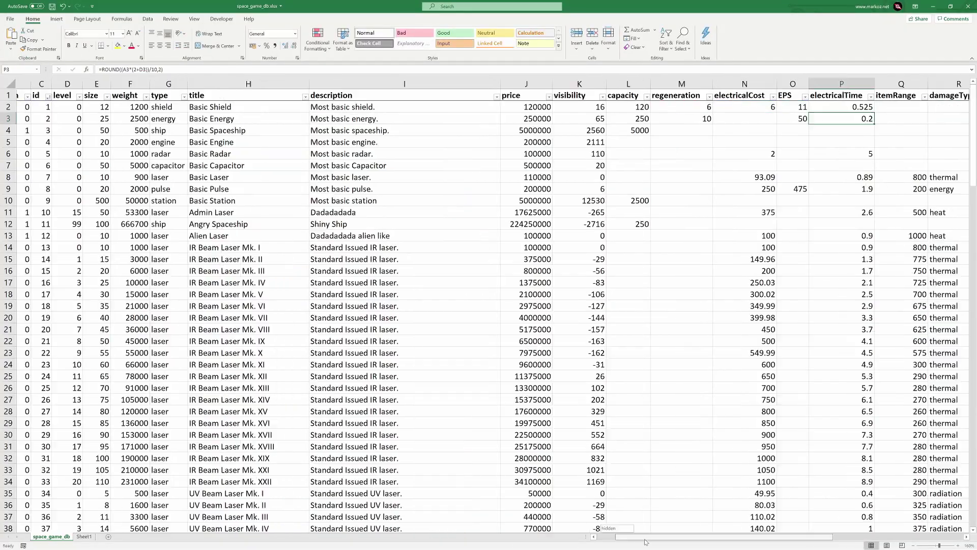
- Filter to laser and pulse items, fill the halved electricalTime formula down column P, and save
left_click(227, 290)
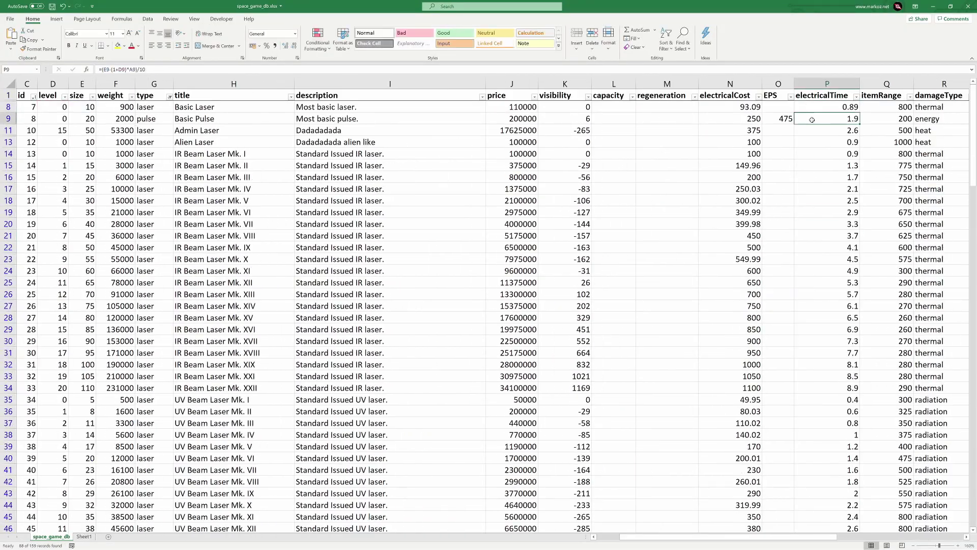
left_click_drag(843, 337, 842, 338)
key("ctrl+s")
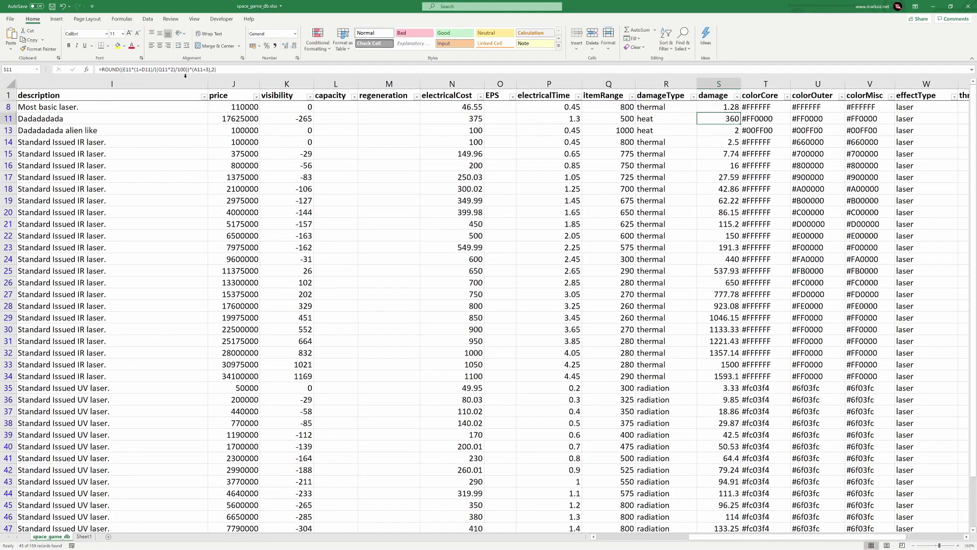
key("ctrl+s")
- Set the Alien Laser's level to 20 and the IR Beam Laser Mk. I's size to 15
scroll(690, 121, "left", 10)
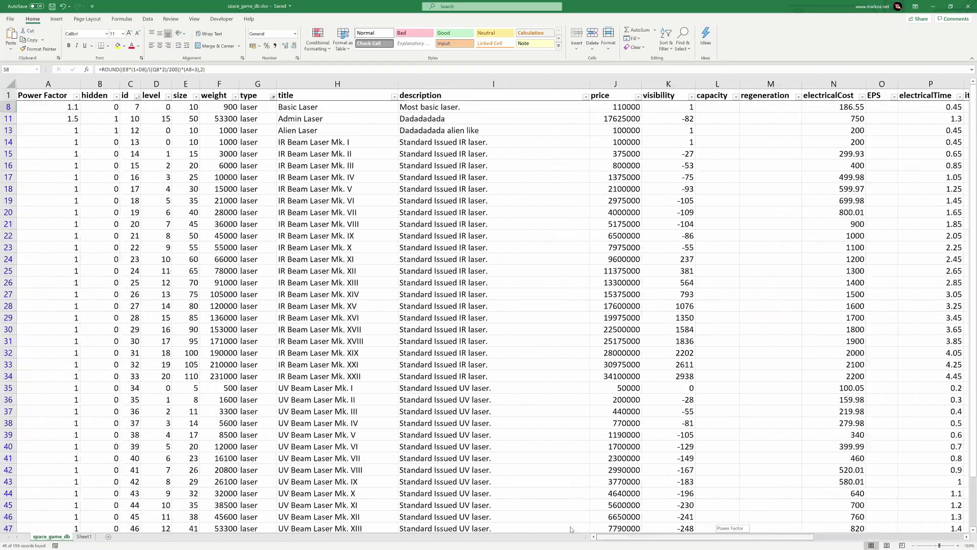
left_click(189, 130)
type("20")
key("Return")
type("15")
key("Return")
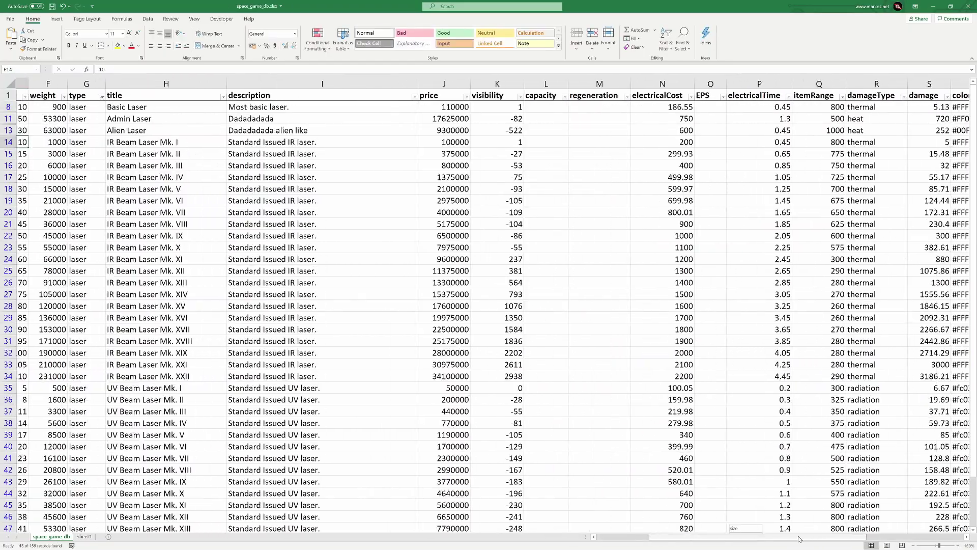
left_click_drag(645, 536, 814, 541)
left_click_drag(534, 387, 909, 388)
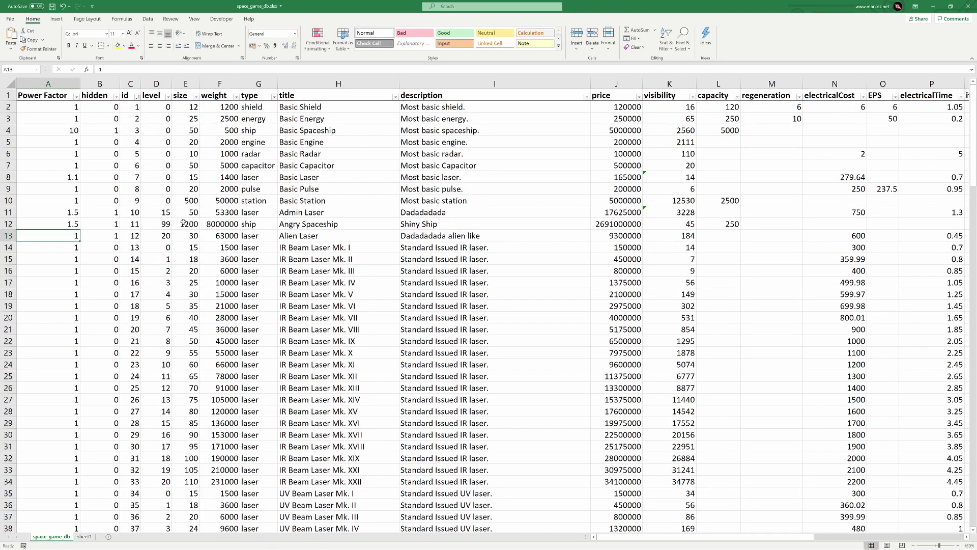
- Set the Angry Spaceship's size to 200, save the workbook, and enter 16 in a new capacitor row
key("Return")
key("ctrl+s")
scroll(268, 236, "right", 13)
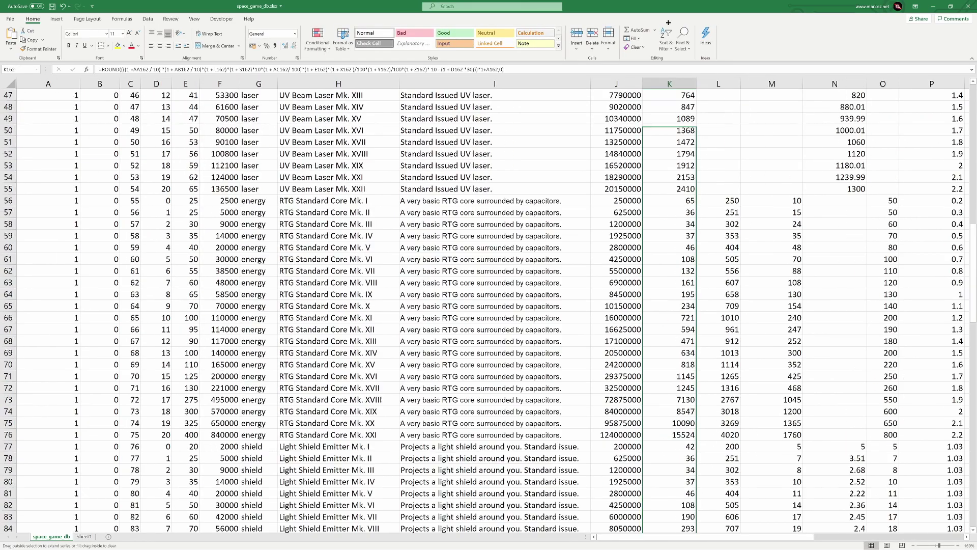
type("16")
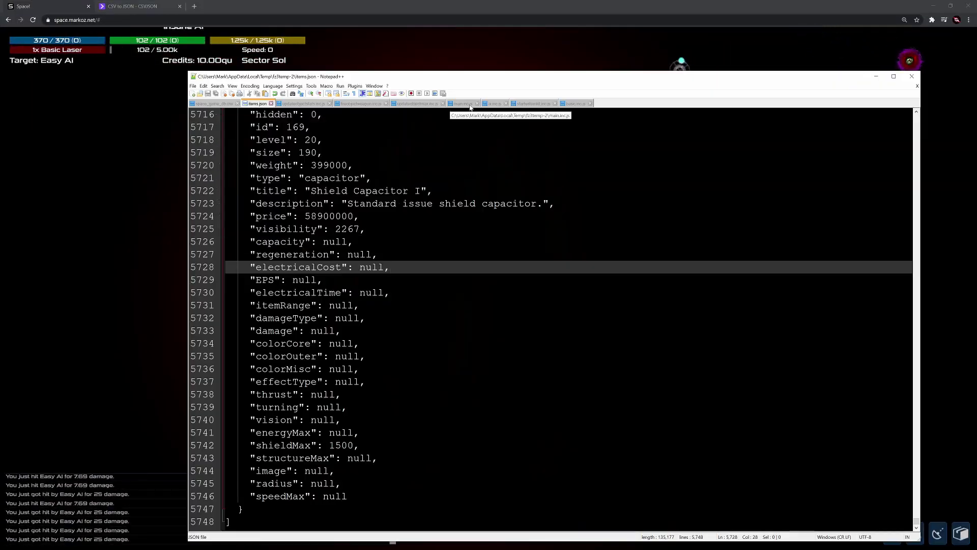
- Scroll through the regenerated items.json to review the item list
scroll(488, 280, "up", 20)
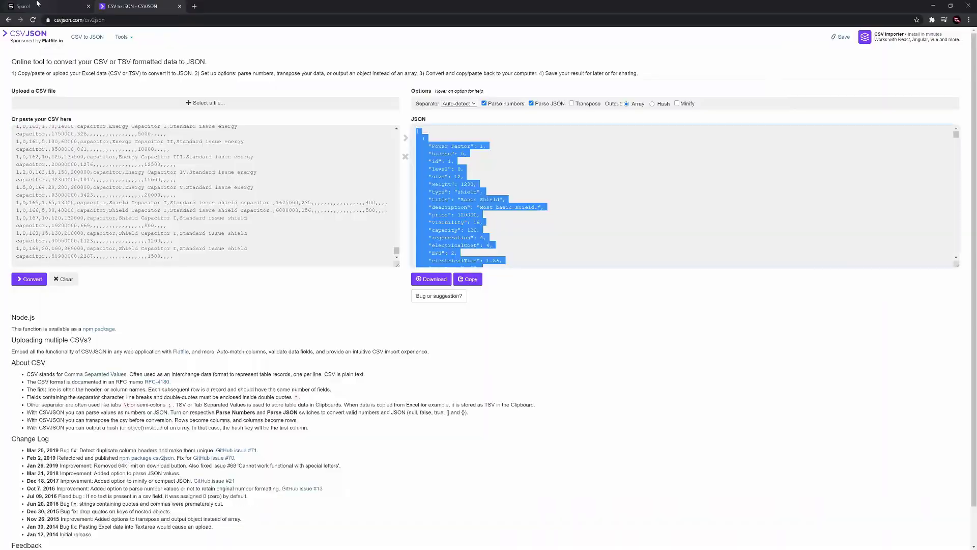
- Switch back to the running Space! game tab
left_click(36, 4)
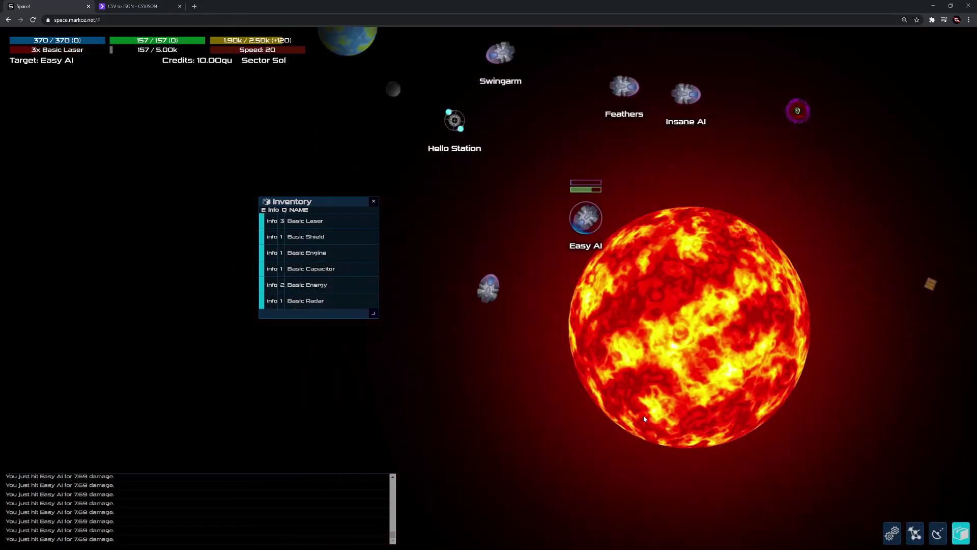
- Dock at Hello Station and throw the damaged parts and Basic Lasers overboard from the inventory
key("t")
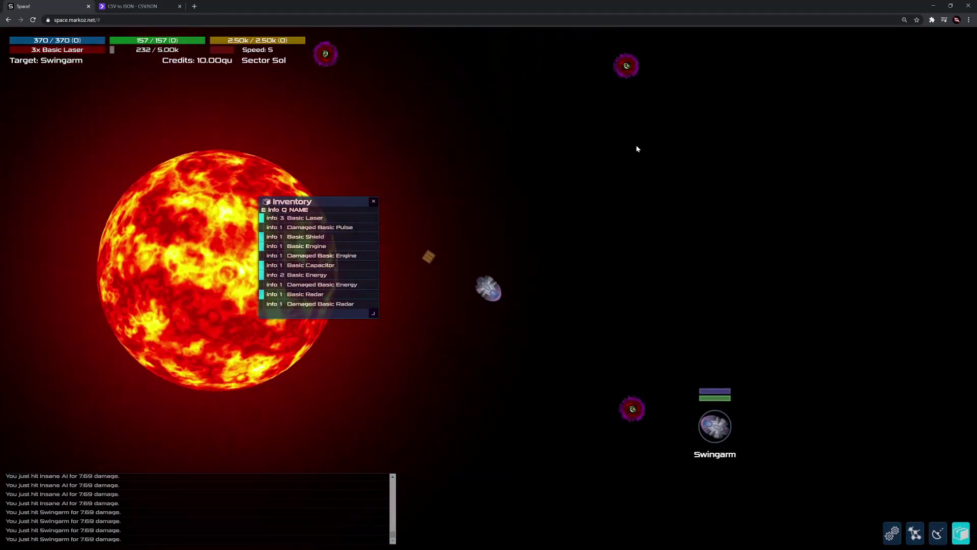
right_click(304, 218)
left_click(330, 227)
right_click(305, 242)
left_click(331, 252)
right_click(306, 231)
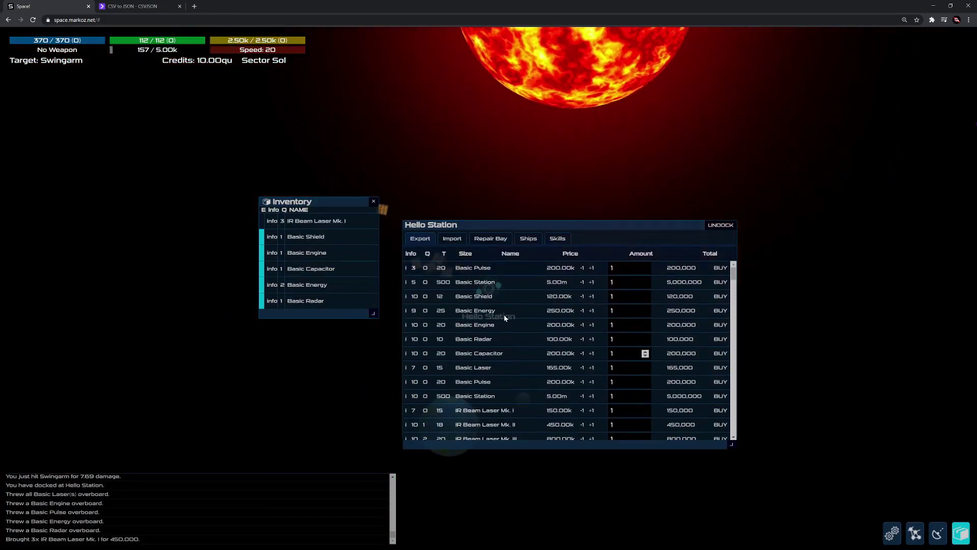